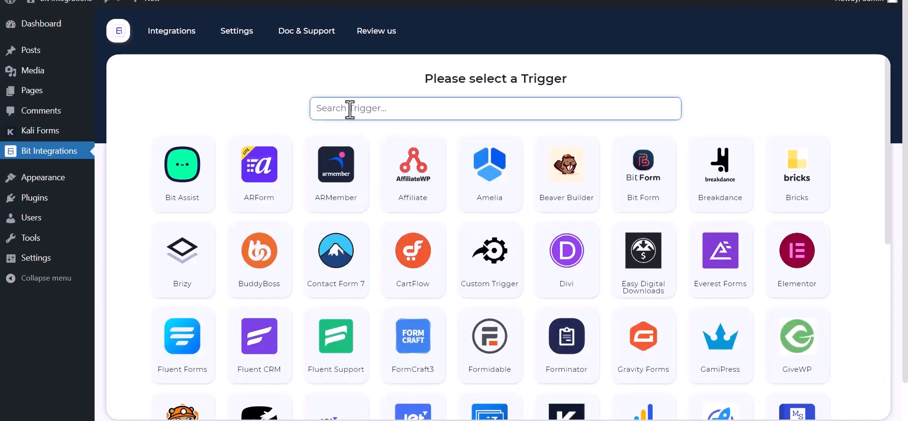
# Set Kali Forms as the trigger, copy its webhook URL, and start fetching a test submission.
pyautogui.write('ka')
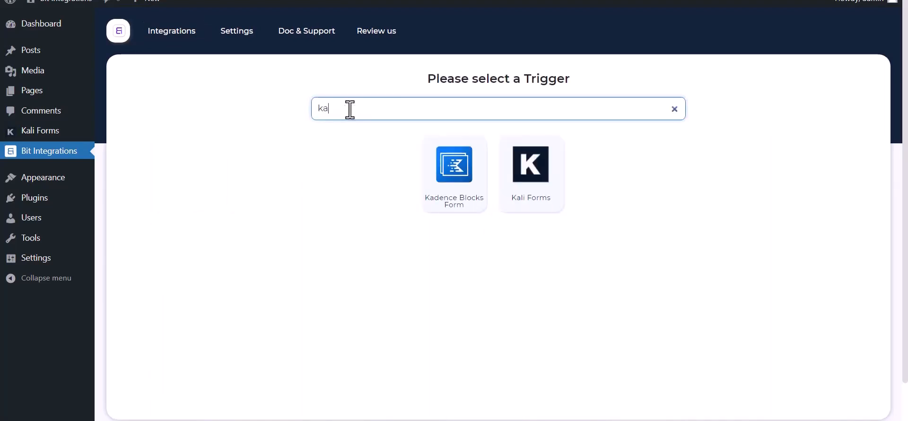
pyautogui.click(539, 198)
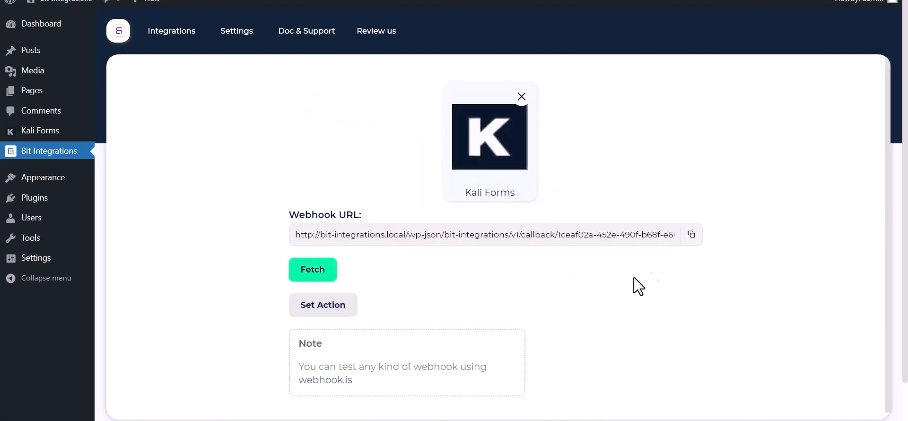
pyautogui.click(690, 239)
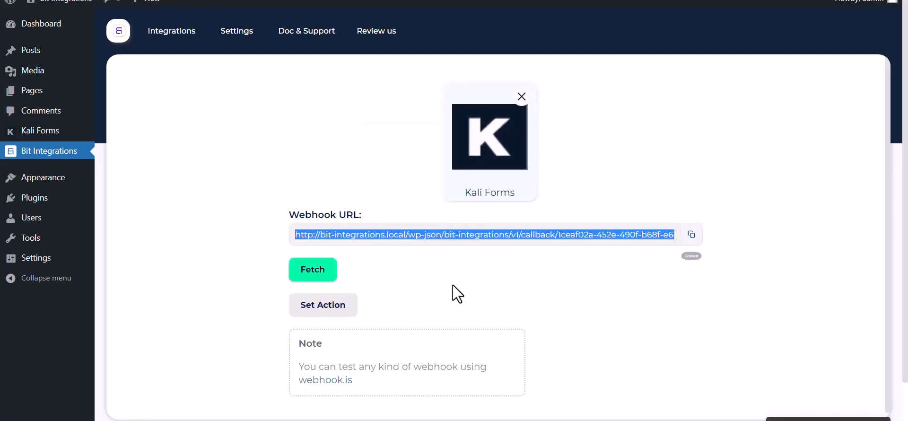
pyautogui.click(303, 279)
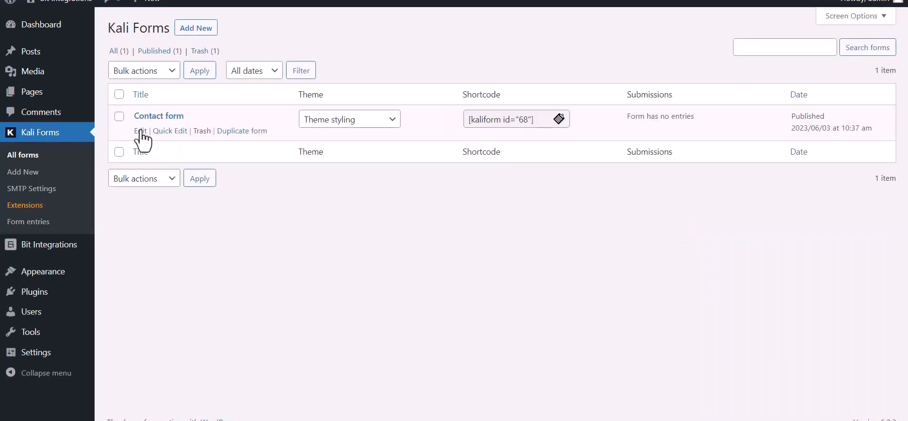
# Create a webhook named 'Bit Integrations' in the Contact form's Web Hooks settings.
pyautogui.click(141, 131)
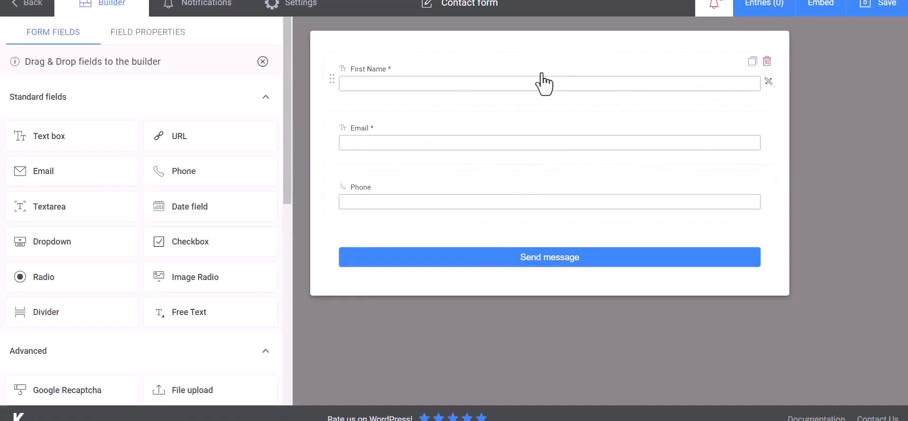
pyautogui.click(310, 8)
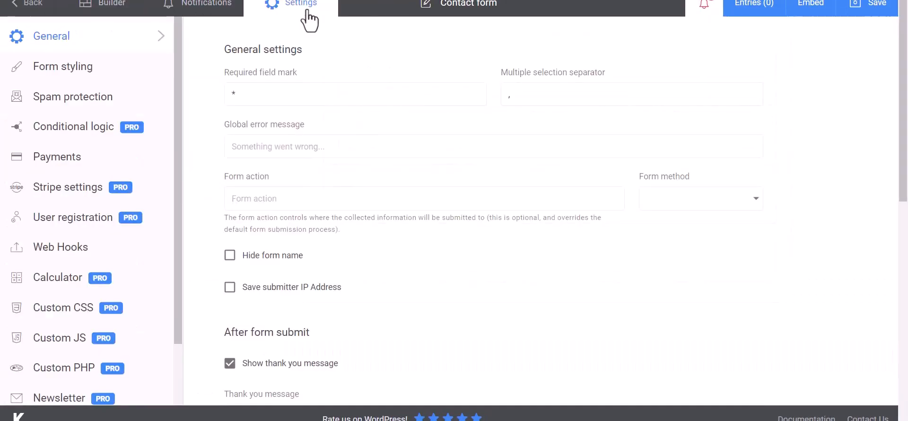
pyautogui.click(37, 255)
pyautogui.click(283, 94)
pyautogui.write('Bi')
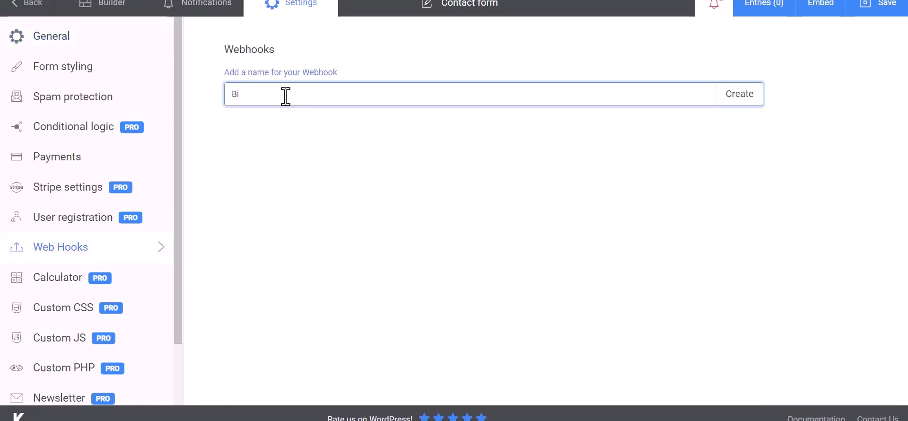
pyautogui.write('t Integrations')
pyautogui.click(739, 100)
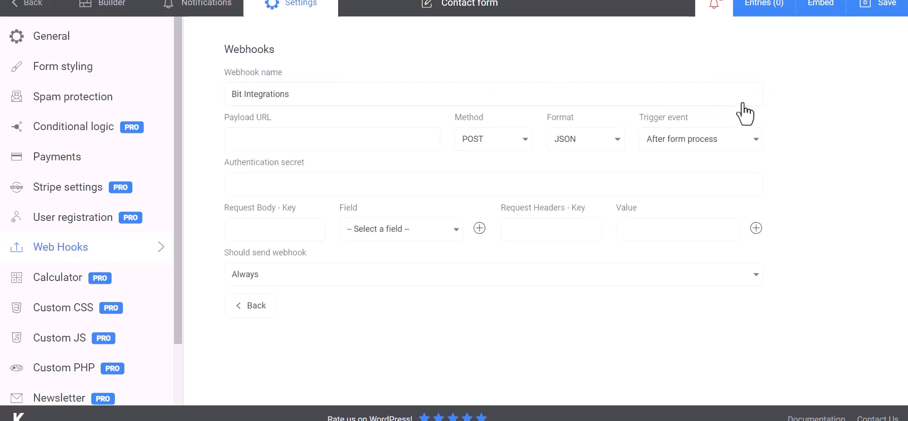
# Paste the webhook URL as Payload URL and map body key Name to First Name.
pyautogui.click(286, 138)
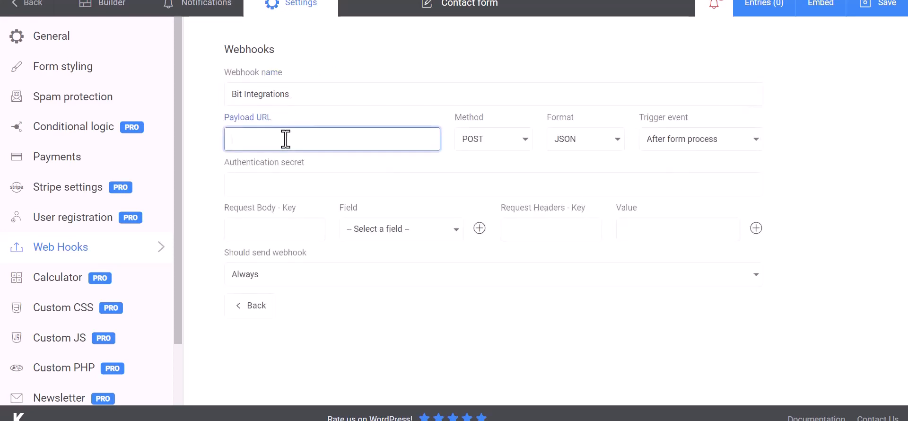
pyautogui.hotkey('ctrl', 'v')
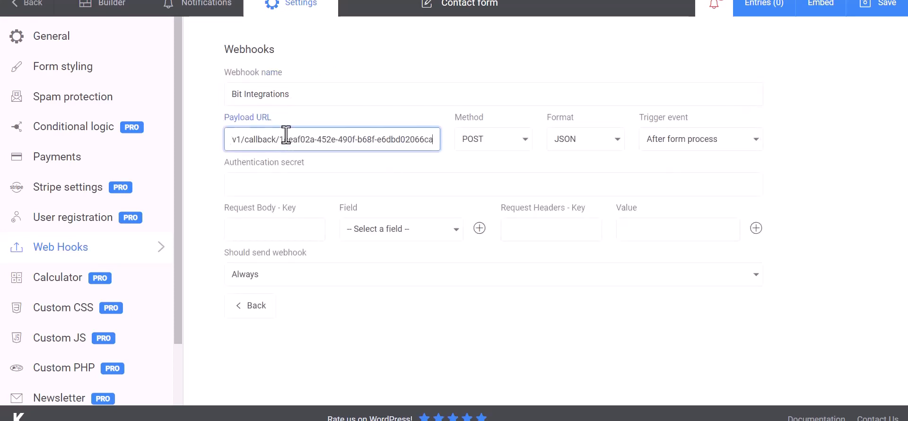
pyautogui.click(288, 229)
pyautogui.click(374, 231)
pyautogui.click(384, 258)
pyautogui.click(303, 232)
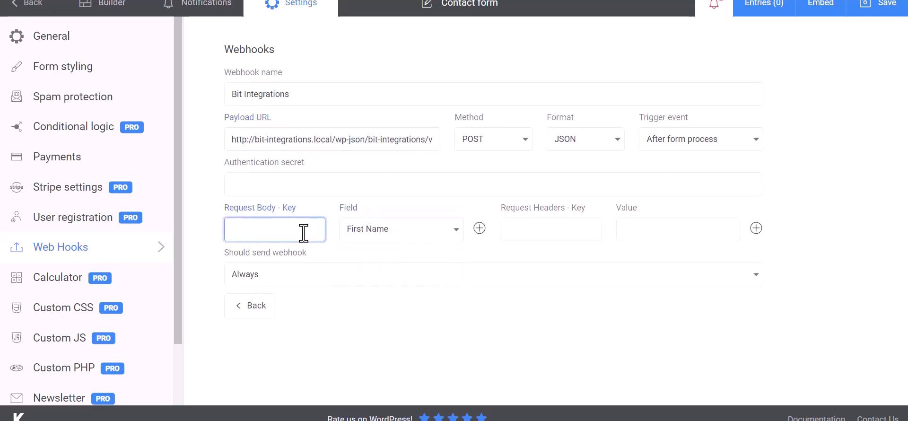
pyautogui.write('Name')
# Add body rows mapping key Email to Email and key Phone to Phone.
pyautogui.click(480, 228)
pyautogui.click(392, 261)
pyautogui.click(364, 303)
pyautogui.click(303, 260)
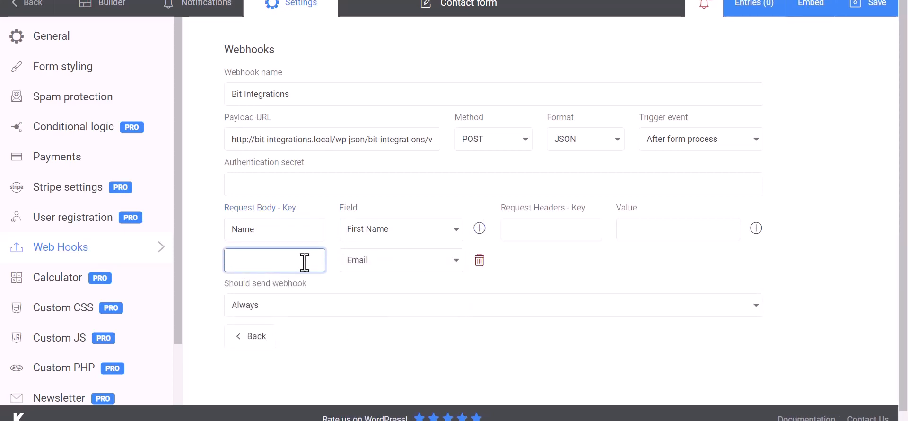
pyautogui.write('Email')
pyautogui.click(480, 229)
pyautogui.click(425, 296)
pyautogui.click(371, 354)
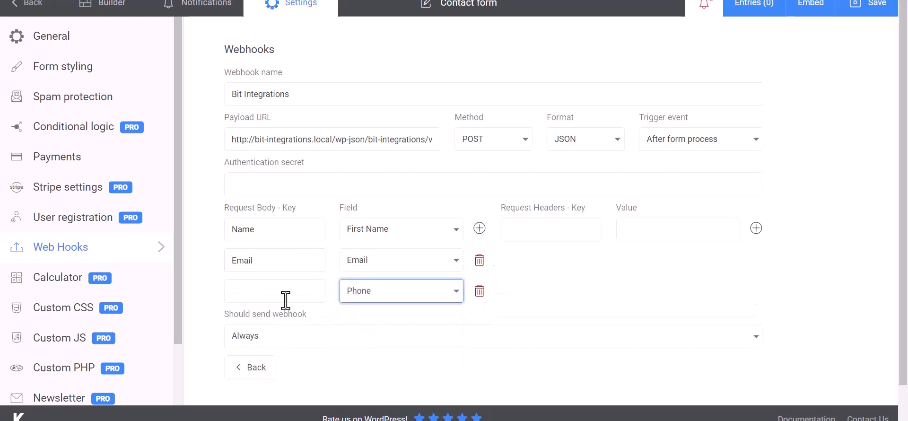
pyautogui.click(286, 300)
pyautogui.write('Phone')
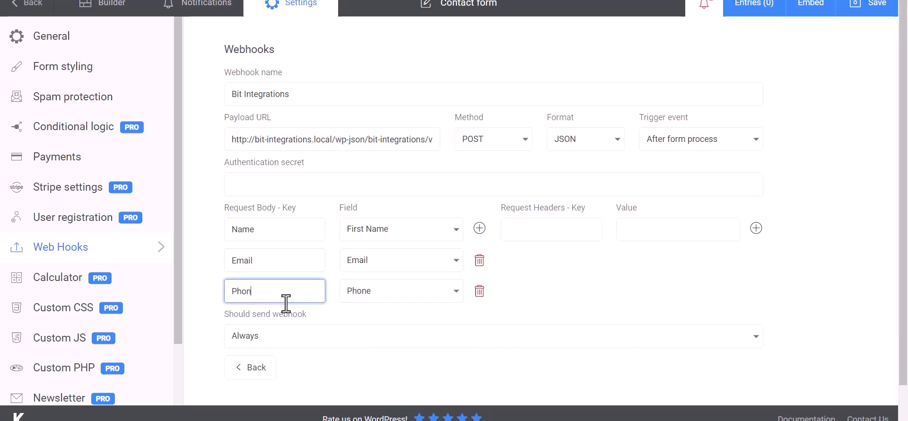
pyautogui.click(604, 277)
# Save the webhook settings and send a test submission.
pyautogui.scroll(-1, 571, 277)
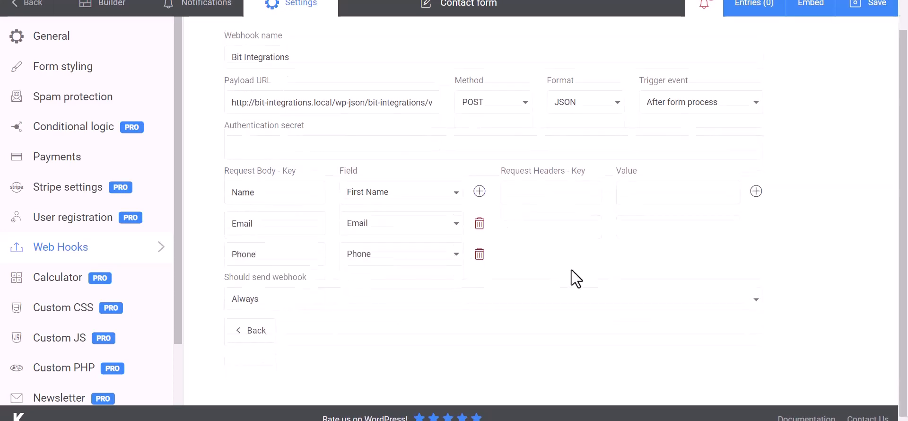
pyautogui.click(871, 7)
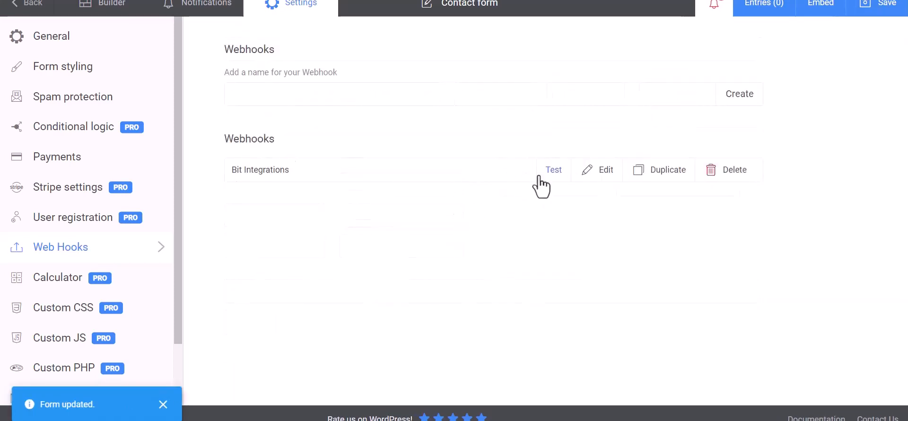
pyautogui.click(557, 171)
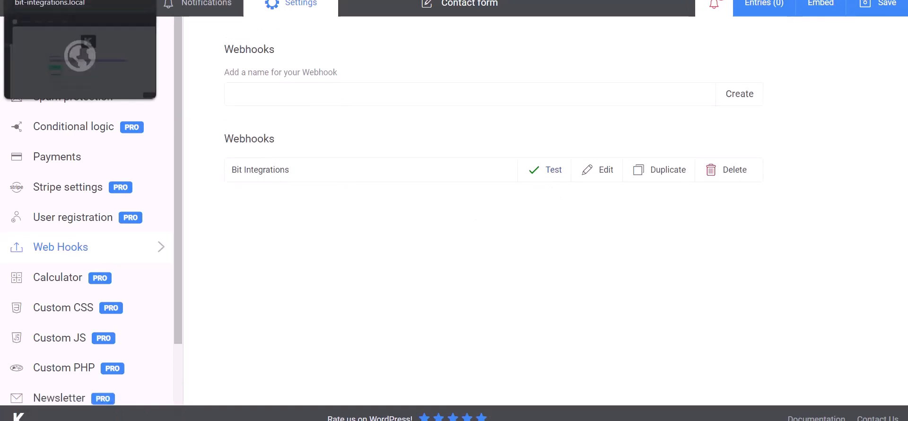
# Back in Bit Integrations, review the fetched test submission's fields.
pyautogui.click(66, 1)
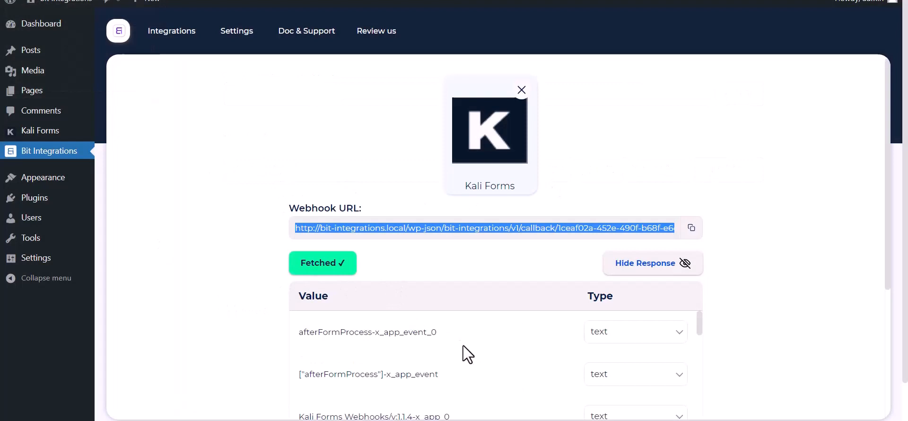
pyautogui.scroll(-15, 462, 345)
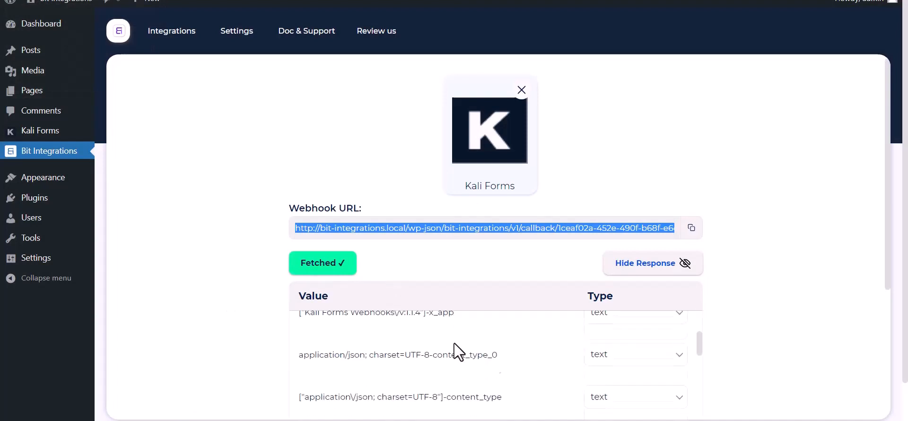
pyautogui.scroll(-5, 397, 382)
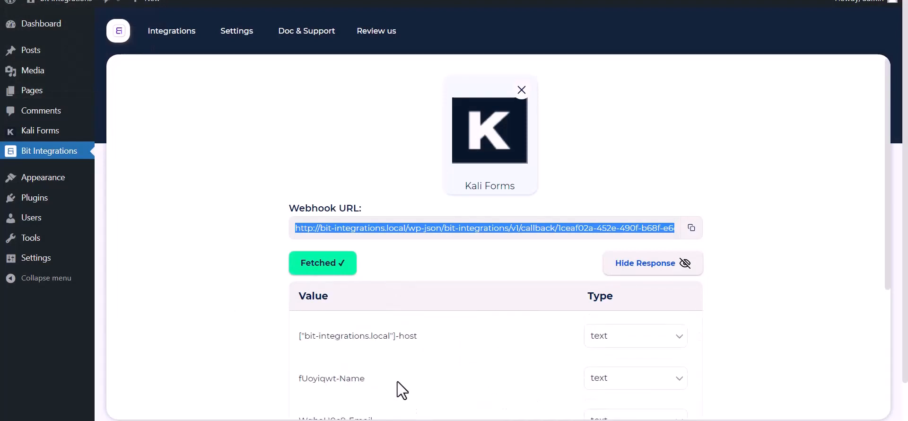
pyautogui.scroll(-6, 219, 337)
pyautogui.scroll(1, 444, 205)
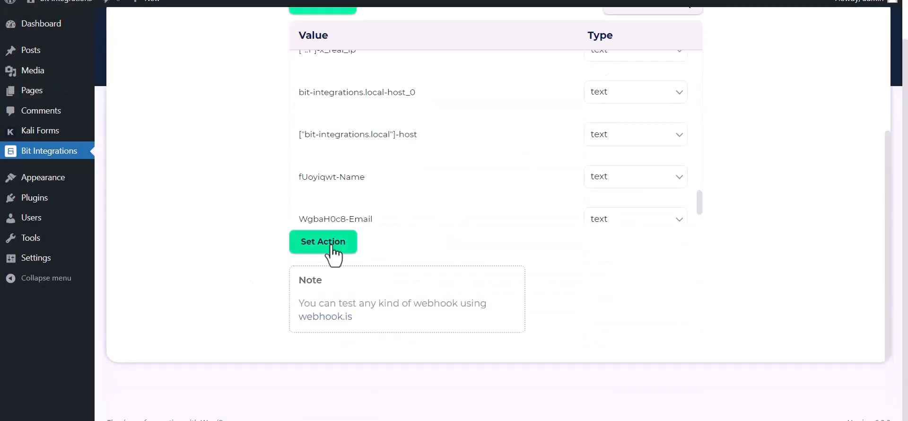
# Choose Salesforce as the action via a 'sales' search and select the integration name.
pyautogui.click(331, 244)
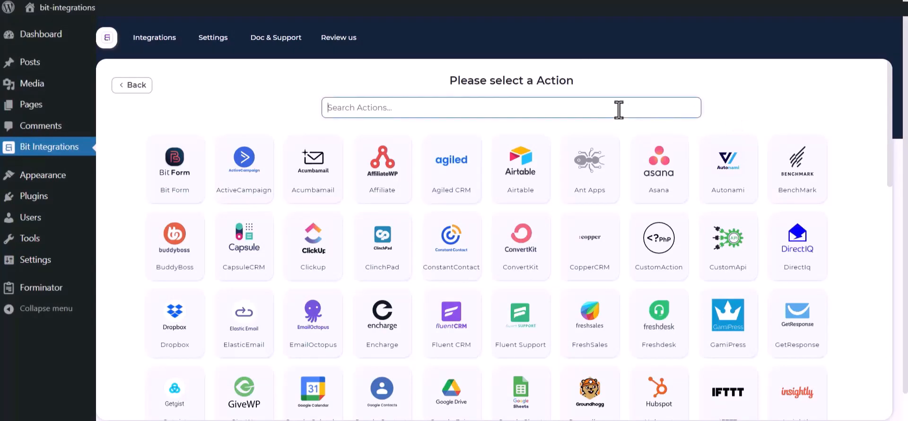
pyautogui.write('s')
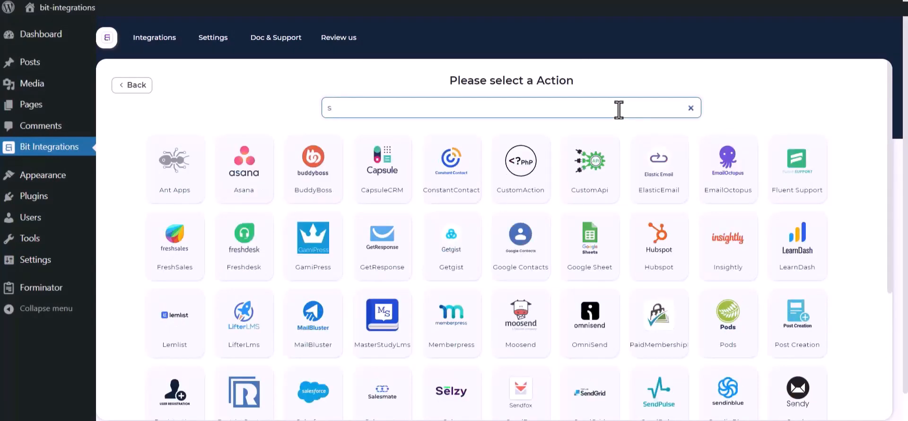
pyautogui.write('ales')
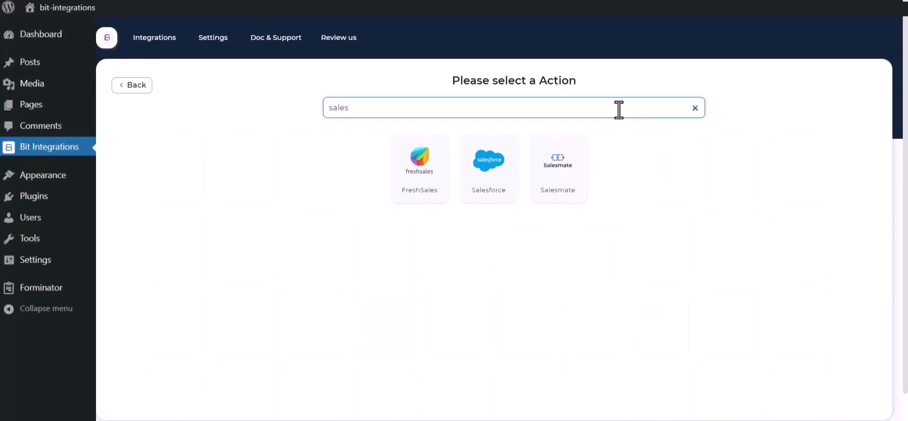
pyautogui.click(480, 186)
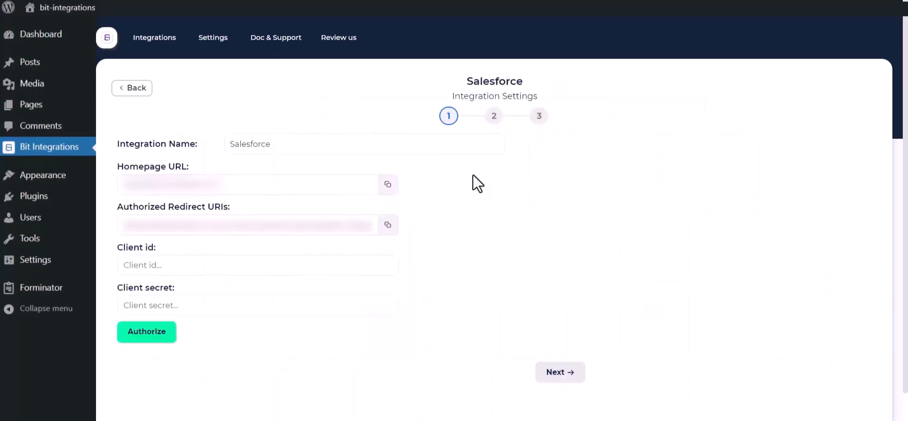
pyautogui.click(275, 144)
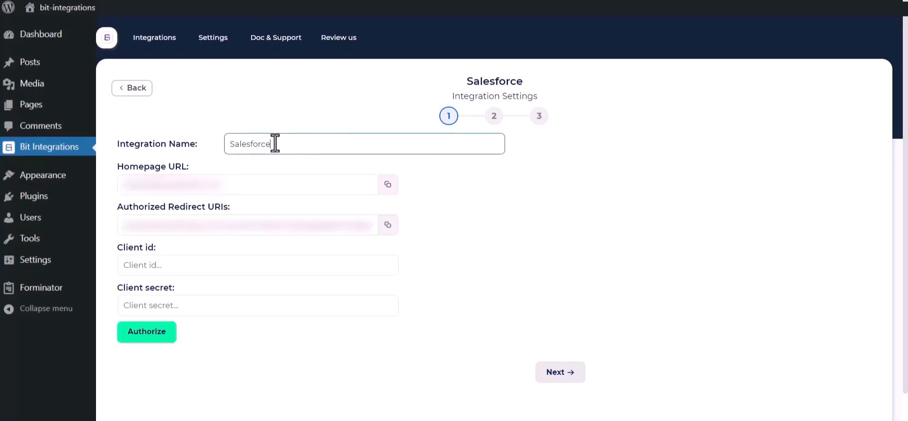
pyautogui.moveTo(275, 144); pyautogui.dragTo(224, 144)
# Switch to Salesforce, landing on its empty Contacts list.
pyautogui.click(544, 300)
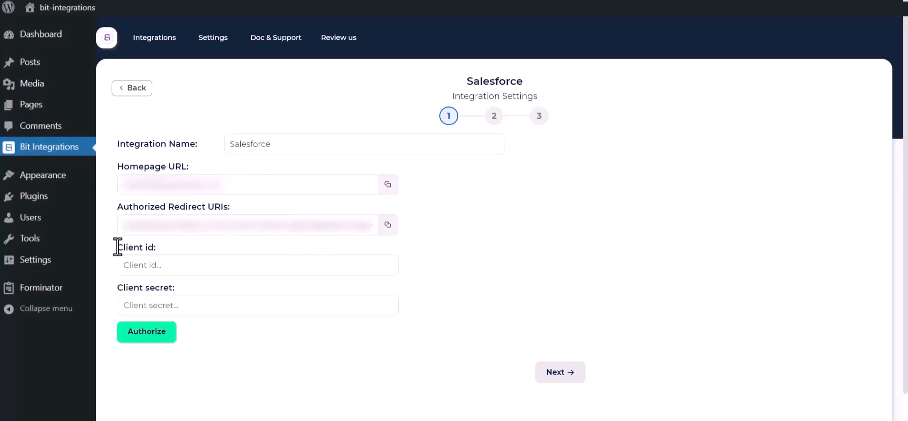
pyautogui.moveTo(115, 246); pyautogui.dragTo(166, 254)
pyautogui.click(116, 288)
pyautogui.click(483, 276)
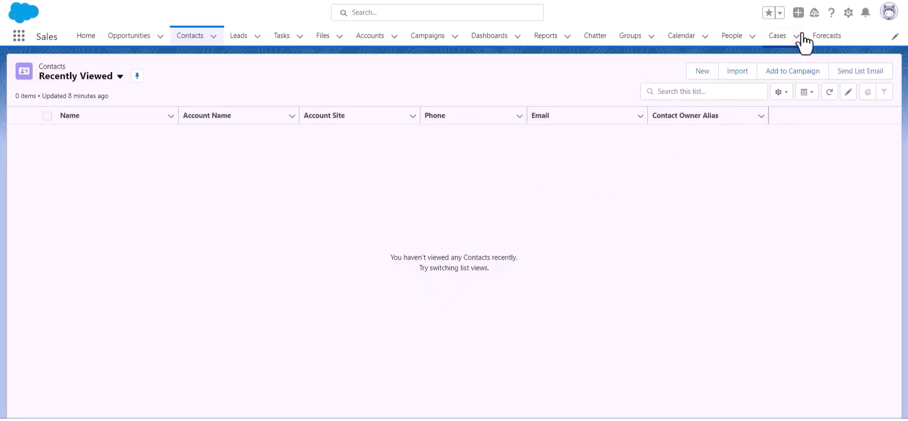
# Go to Setup > Apps > App Manager and start a New Connected App.
pyautogui.click(848, 13)
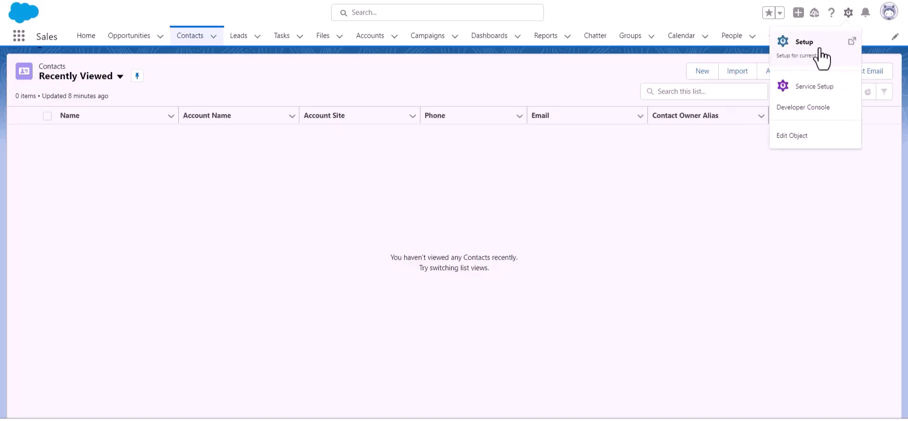
pyautogui.click(823, 51)
pyautogui.scroll(-5, 55, 163)
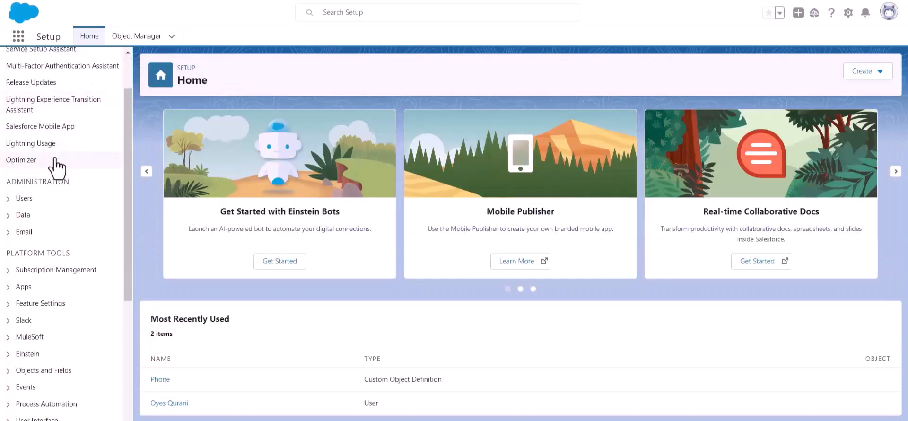
pyautogui.moveTo(85, 195); pyautogui.dragTo(92, 195)
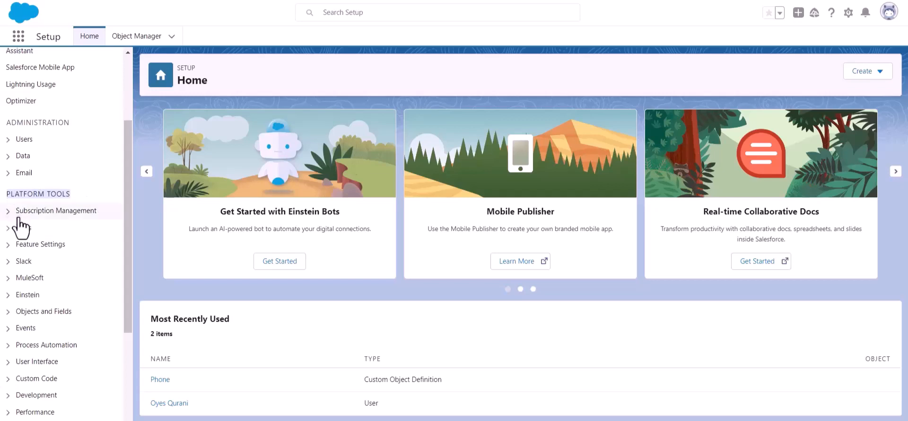
pyautogui.click(9, 229)
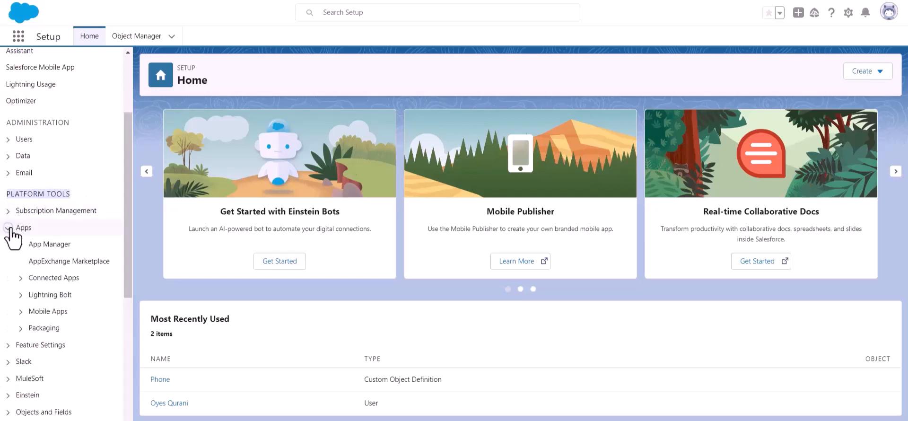
pyautogui.click(53, 250)
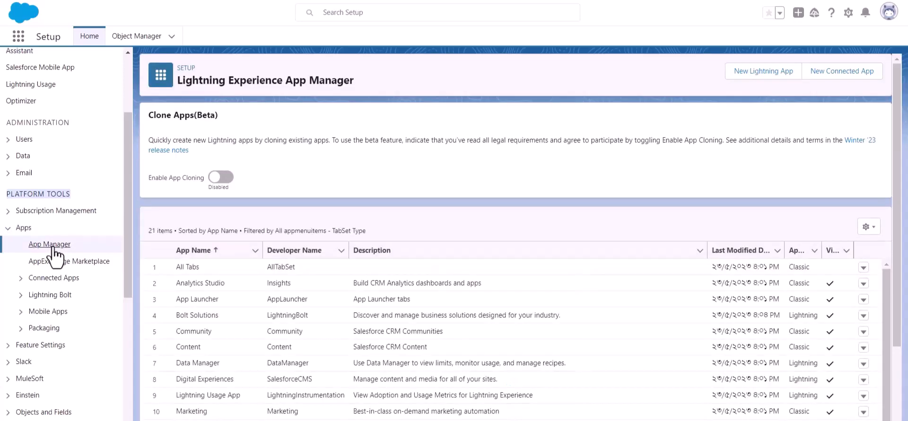
pyautogui.click(835, 78)
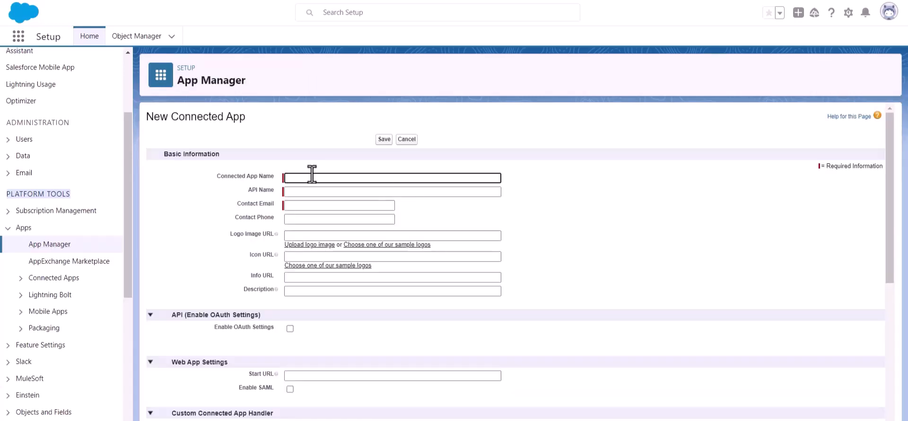
# Name the connected app Bit Apps and paste in the contact e-mail.
pyautogui.write('Bit Apps')
pyautogui.click(317, 205)
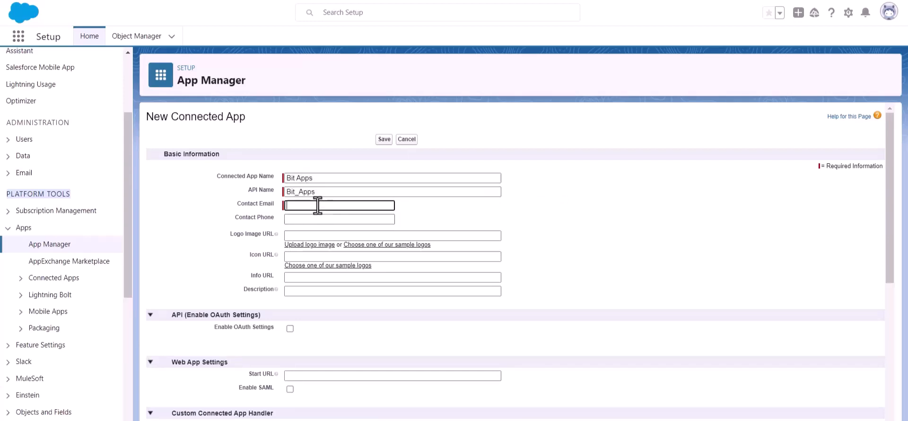
pyautogui.hotkey('ctrl', 'v')
pyautogui.click(443, 210)
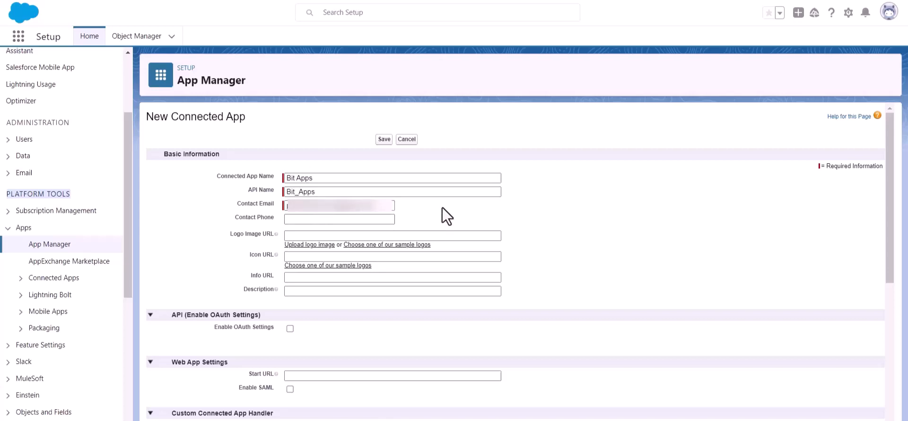
# Check Enable OAuth Settings for the app.
pyautogui.scroll(-1, 441, 207)
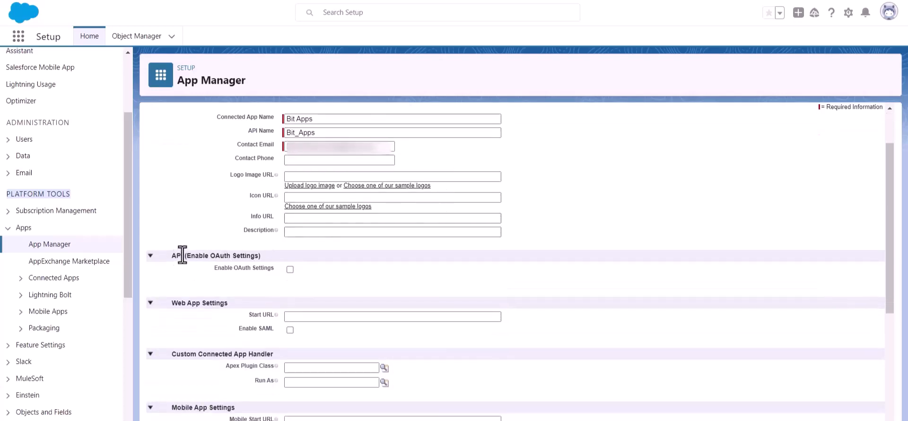
pyautogui.moveTo(186, 256); pyautogui.dragTo(274, 253)
pyautogui.click(339, 279)
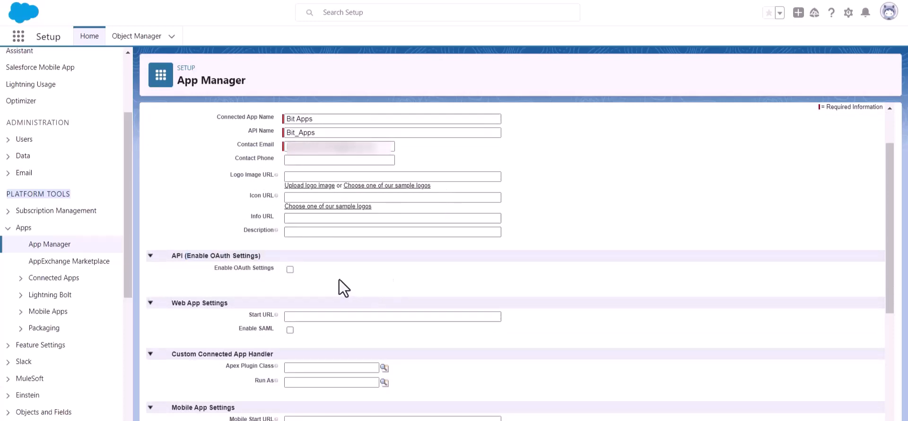
pyautogui.click(290, 270)
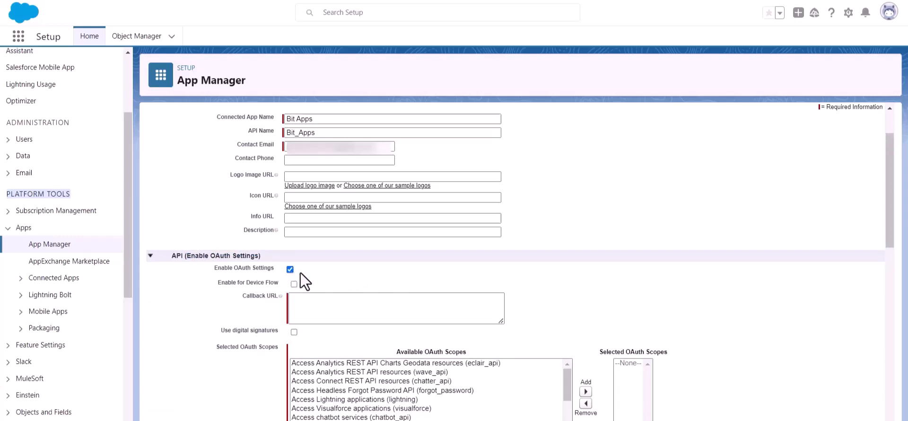
pyautogui.scroll(-1, 300, 273)
pyautogui.click(318, 243)
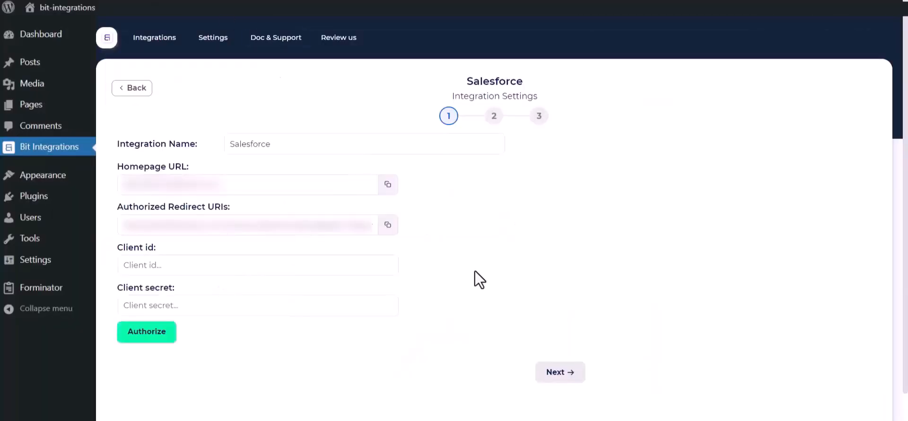
# Paste Bit Integrations' Authorized Redirect URI as the Callback URL.
pyautogui.click(387, 226)
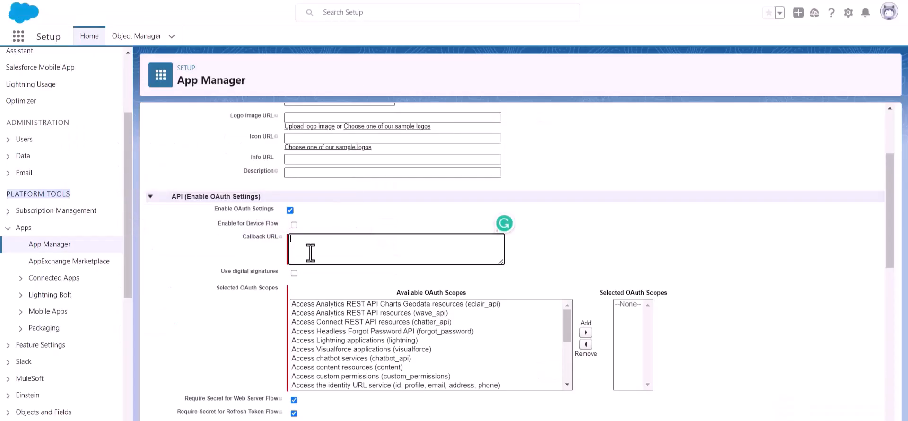
pyautogui.hotkey('ctrl', 'v')
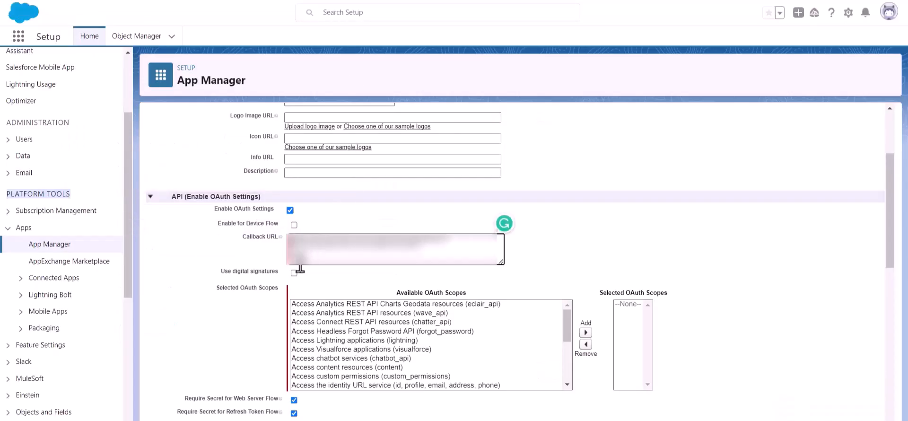
pyautogui.click(213, 290)
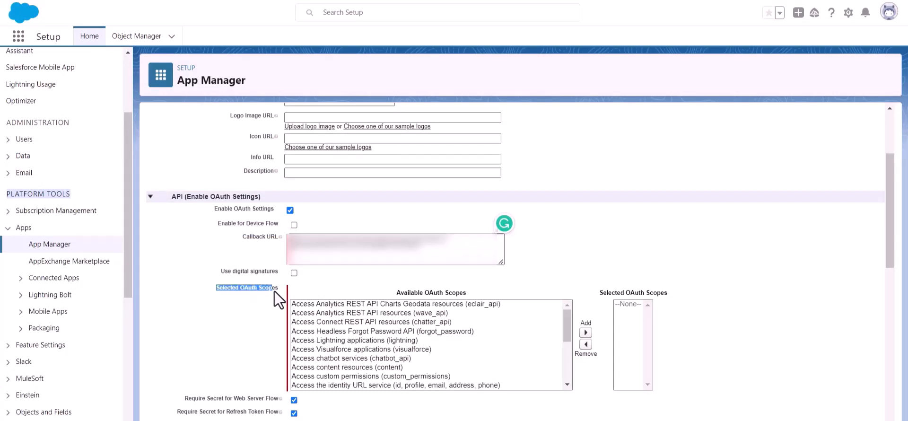
# Add the Full access (full) OAuth scope and save the connected app.
pyautogui.scroll(-5, 407, 351)
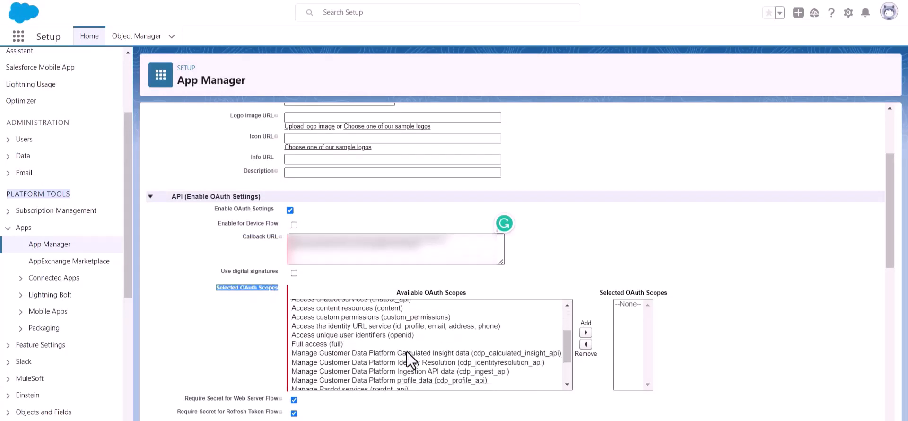
pyautogui.scroll(3, 401, 345)
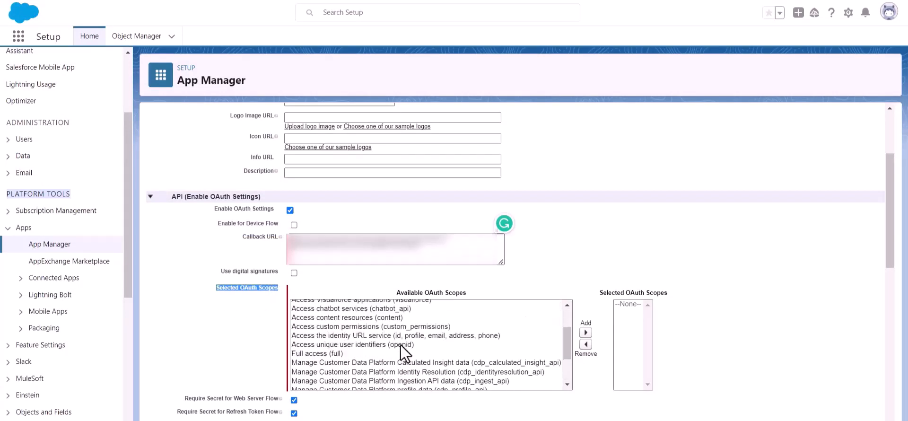
pyautogui.click(305, 353)
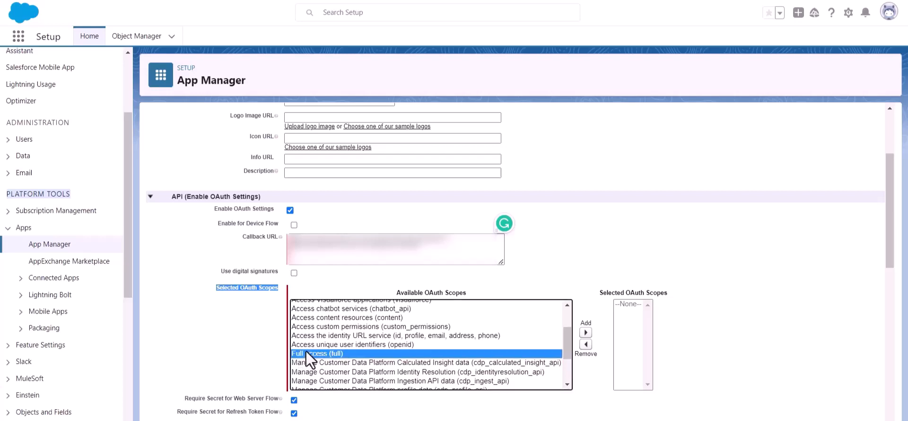
pyautogui.click(585, 332)
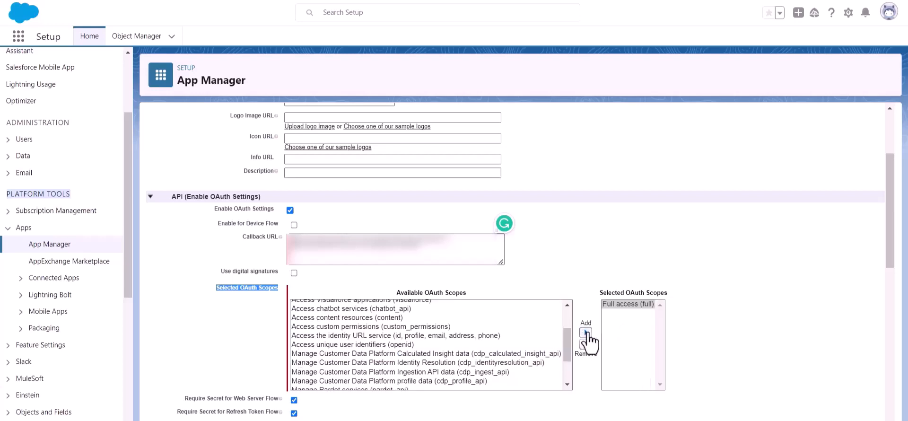
pyautogui.scroll(-3, 454, 306)
pyautogui.scroll(-10, 327, 315)
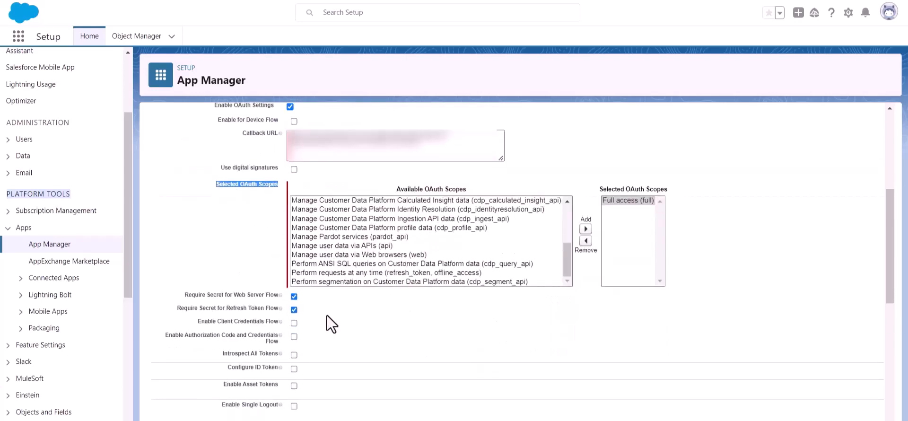
pyautogui.scroll(-1, 308, 312)
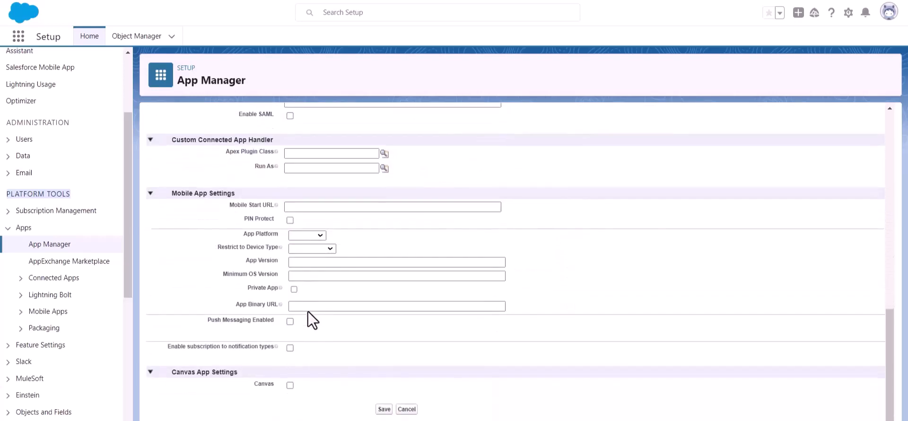
pyautogui.click(383, 413)
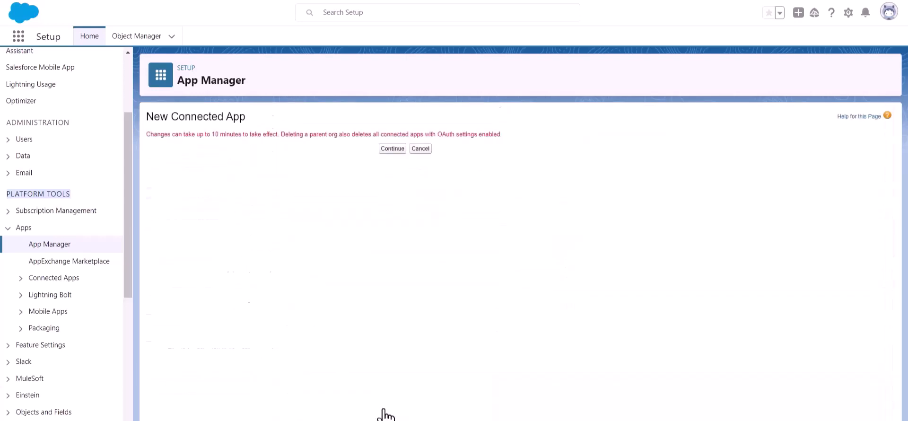
pyautogui.click(383, 150)
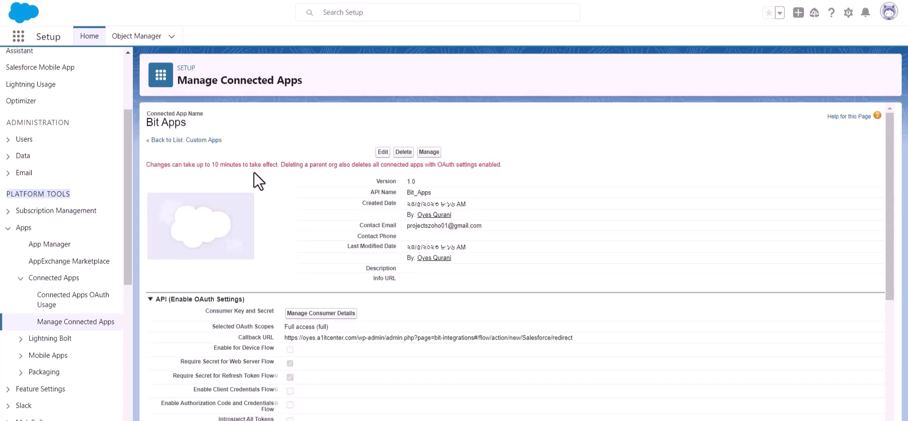
# Open Manage Consumer Details for the Bit Apps connected app.
pyautogui.tripleClick(232, 165)
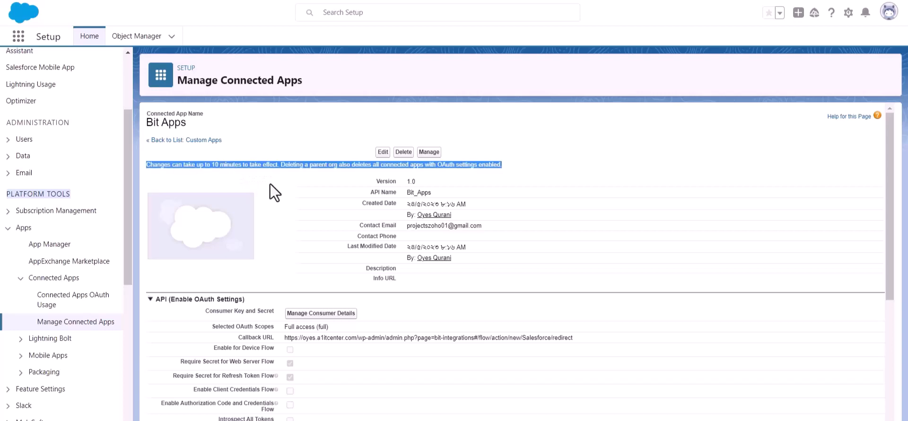
pyautogui.click(288, 171)
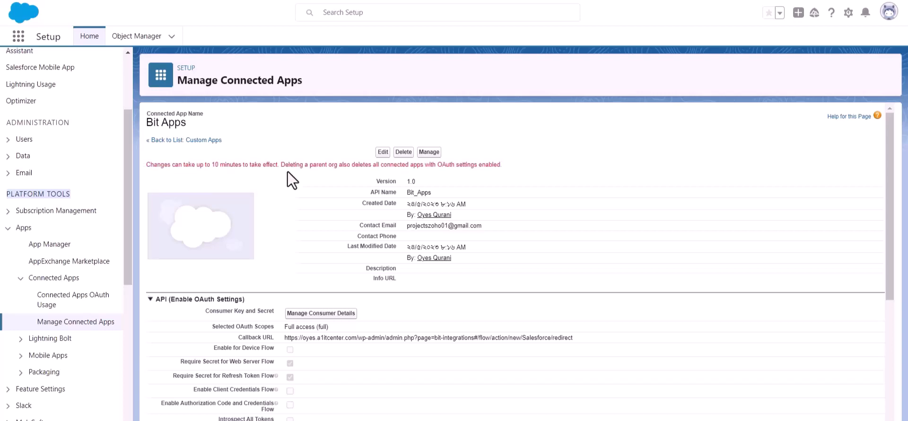
pyautogui.scroll(-1, 287, 171)
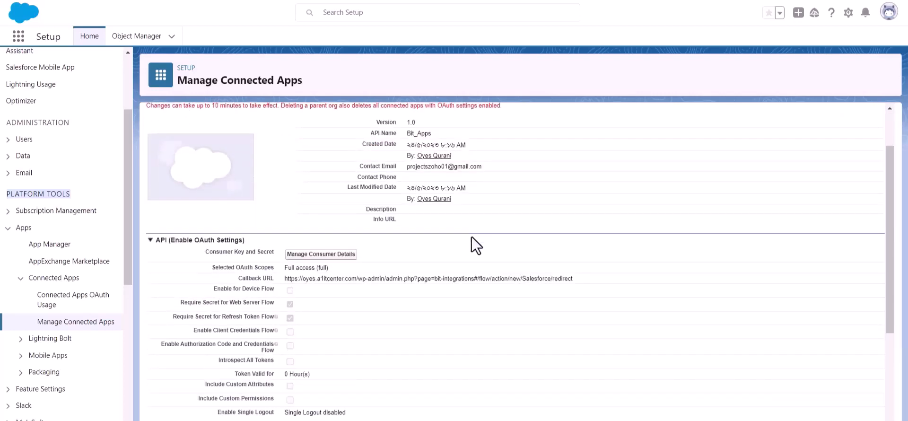
pyautogui.click(320, 255)
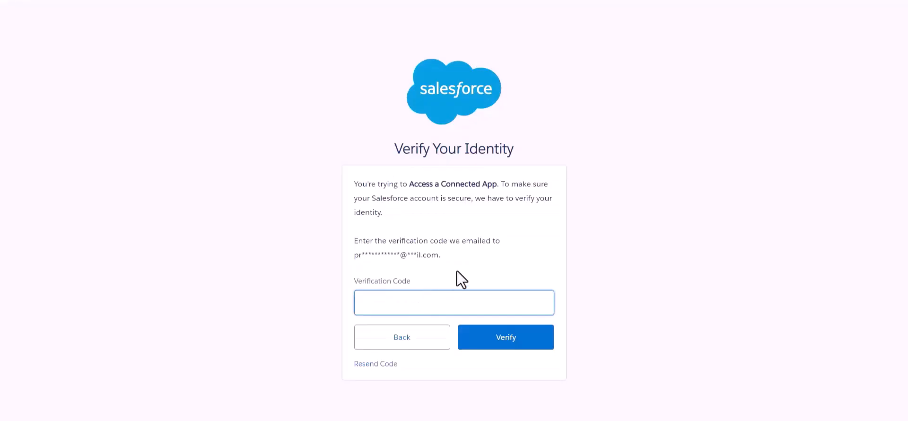
# Submit the e-mailed verification code to reveal the consumer key and secret.
pyautogui.click(430, 310)
pyautogui.click(473, 260)
pyautogui.click(467, 301)
pyautogui.hotkey('ctrl', 'v')
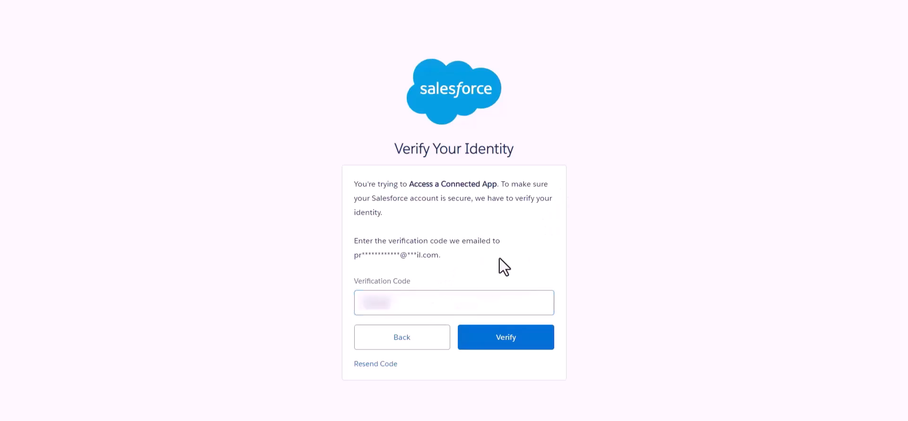
pyautogui.click(514, 348)
pyautogui.scroll(-1, 422, 191)
pyautogui.scroll(-1, 422, 191)
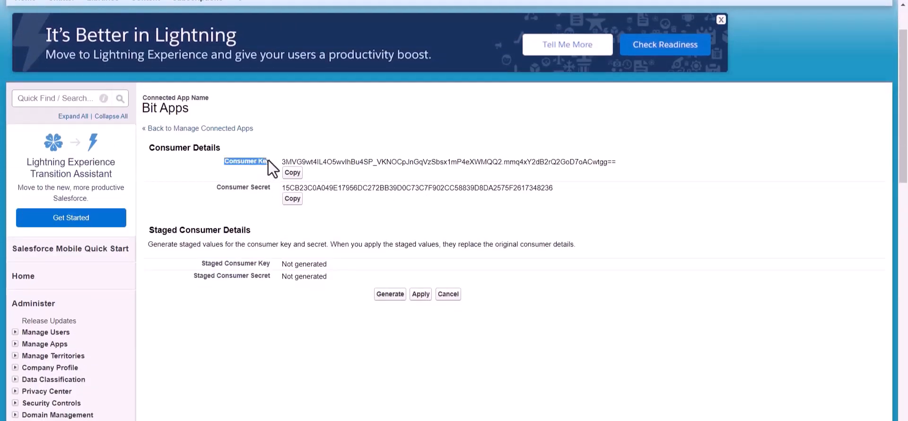
# Copy the consumer key and secret into Bit Integrations' Client id and Client secret.
pyautogui.moveTo(209, 189); pyautogui.dragTo(272, 189)
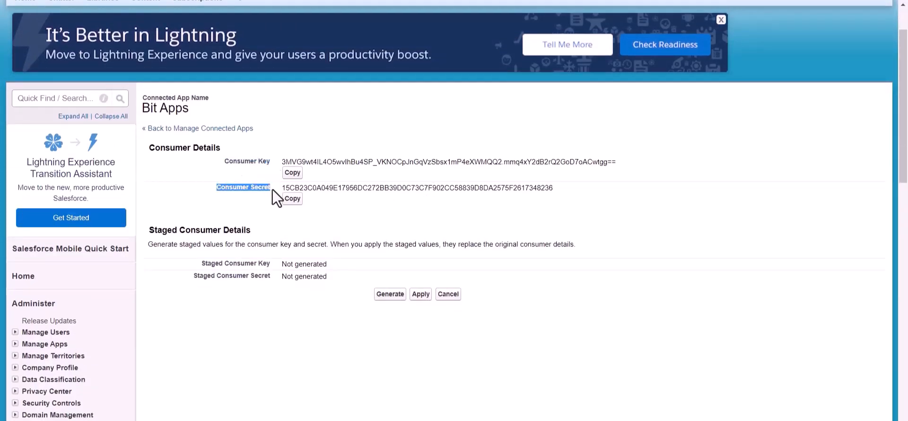
pyautogui.click(316, 211)
pyautogui.scroll(2, 322, 212)
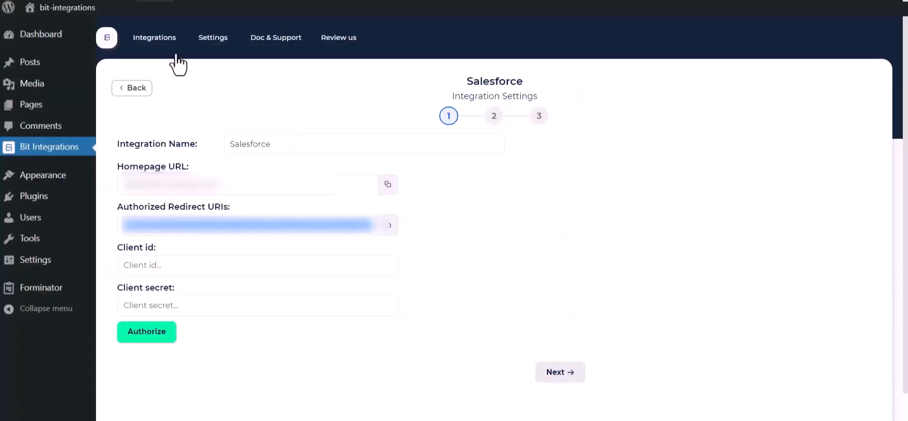
pyautogui.click(233, 263)
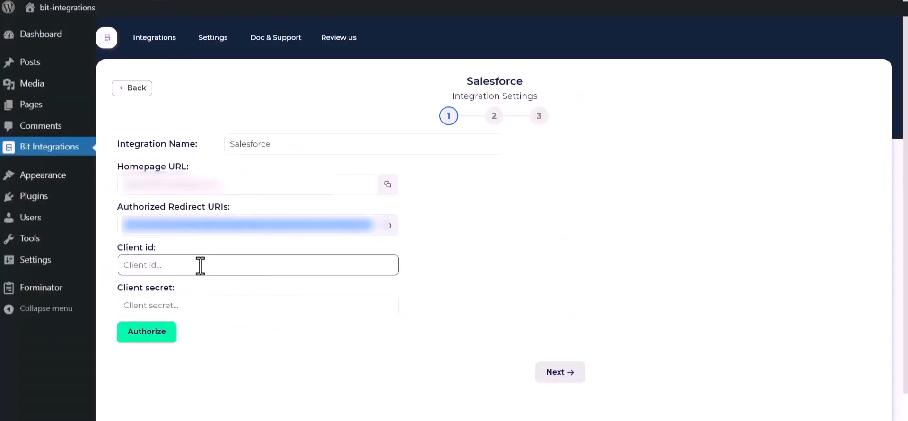
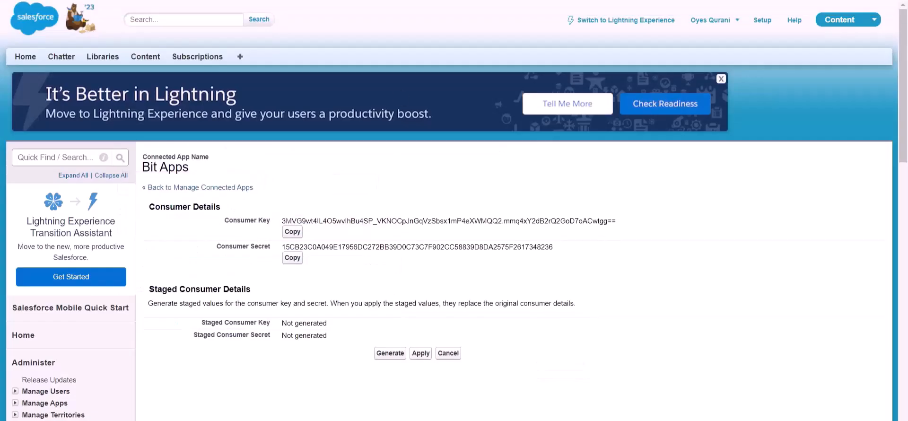
pyautogui.click(294, 259)
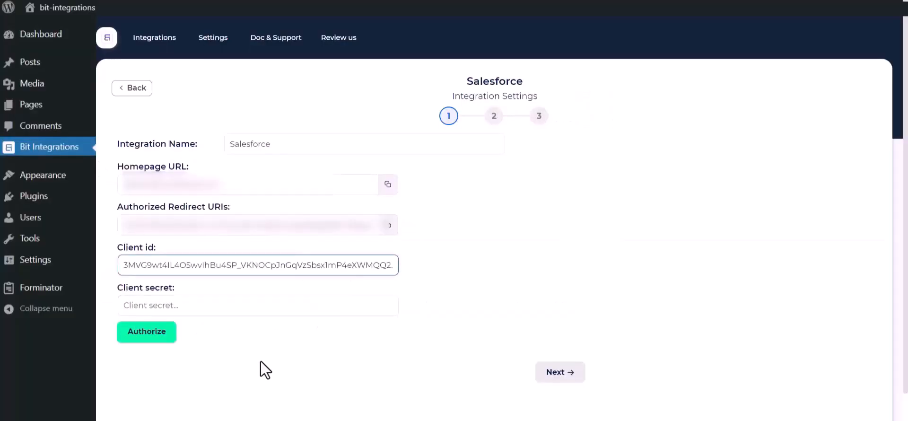
pyautogui.click(257, 305)
pyautogui.hotkey('ctrl', 'v')
pyautogui.click(388, 244)
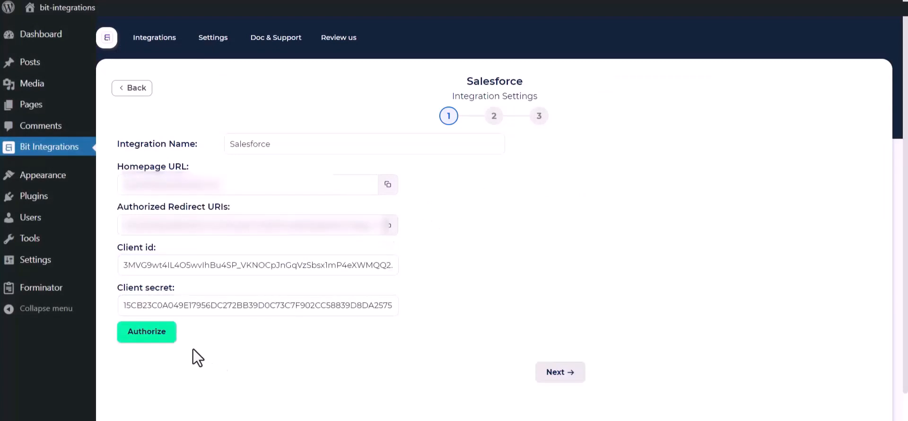
# Authorize the Salesforce connection, allow access, and continue to the action step.
pyautogui.click(135, 336)
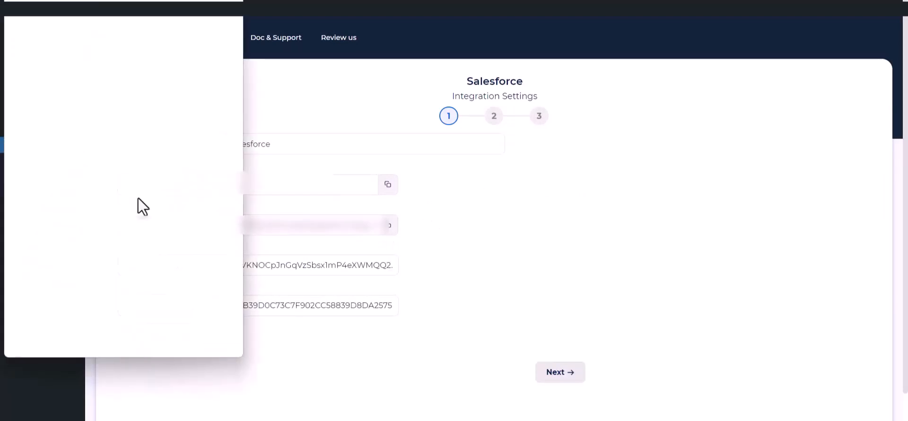
pyautogui.scroll(-10, 137, 161)
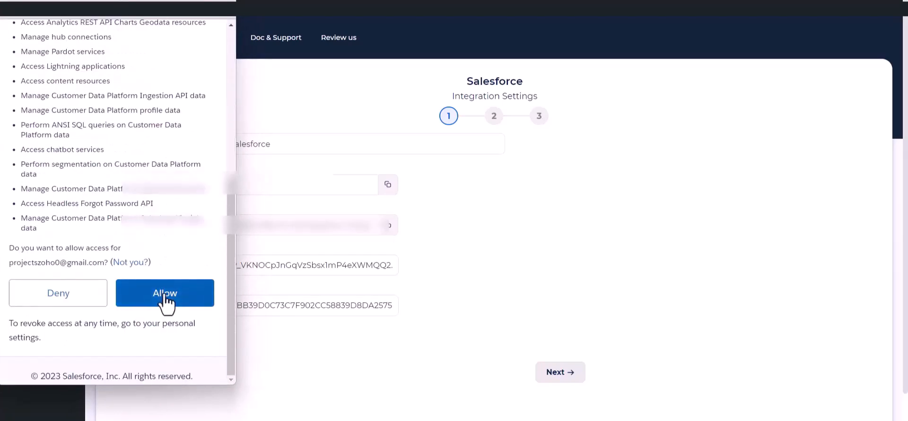
pyautogui.click(165, 296)
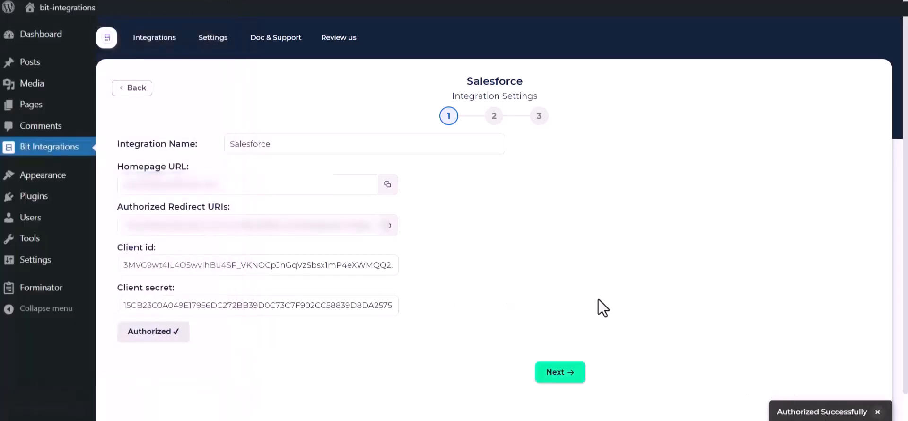
pyautogui.click(563, 375)
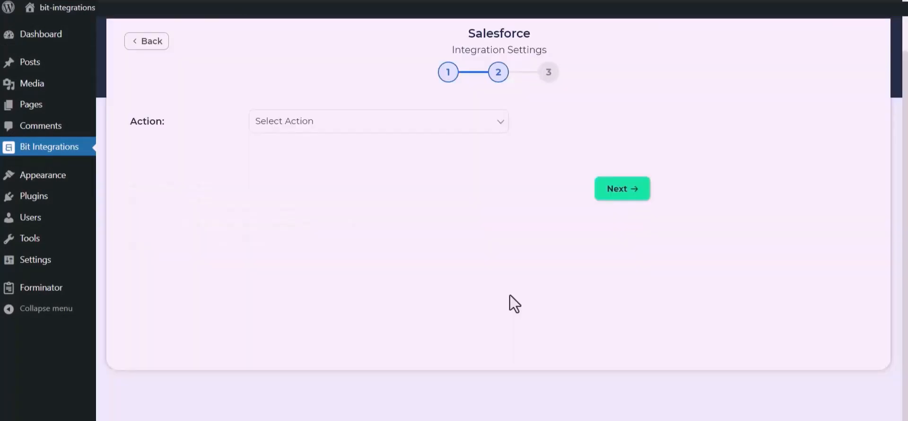
# Choose Create lead and map Name to Last Name and Email to Email.
pyautogui.click(456, 131)
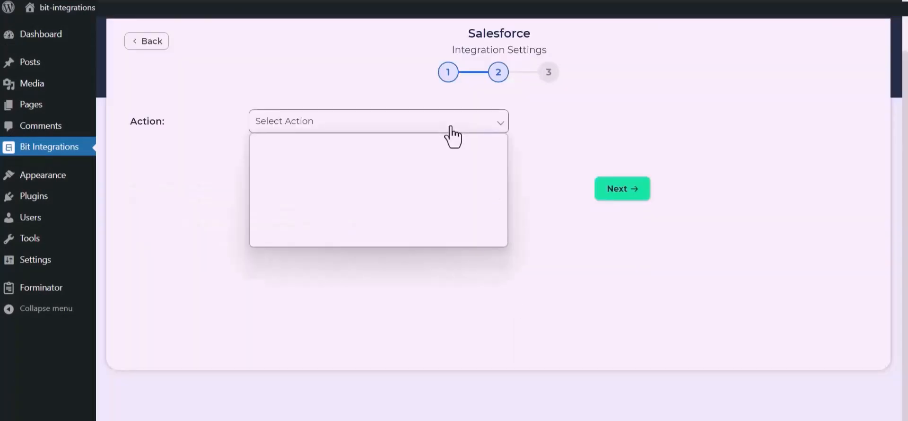
pyautogui.click(316, 161)
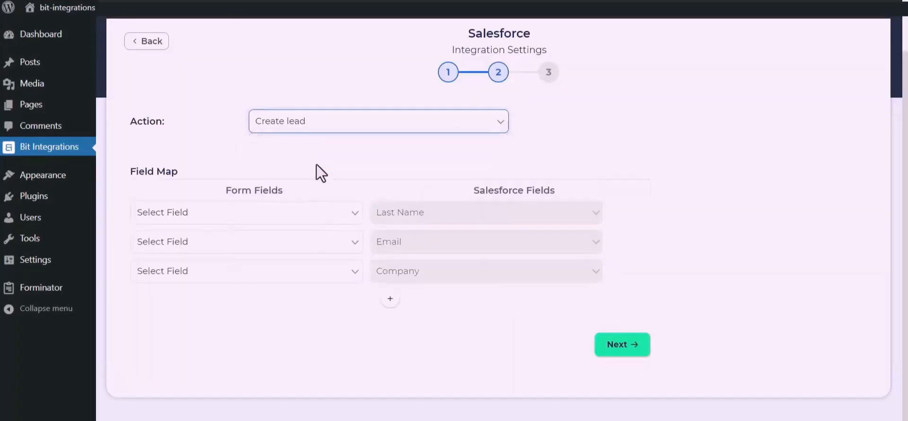
pyautogui.click(301, 219)
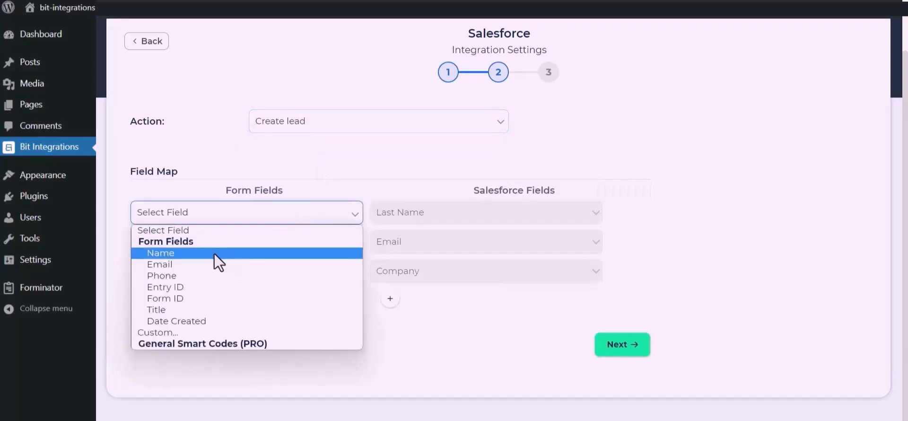
pyautogui.click(214, 254)
pyautogui.click(243, 259)
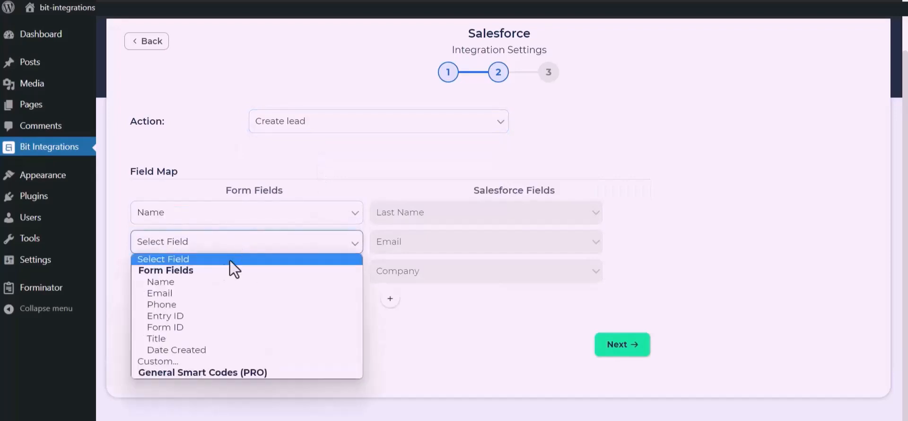
pyautogui.click(191, 293)
# Set the Company field to the custom value 'Bit Apps'.
pyautogui.click(213, 279)
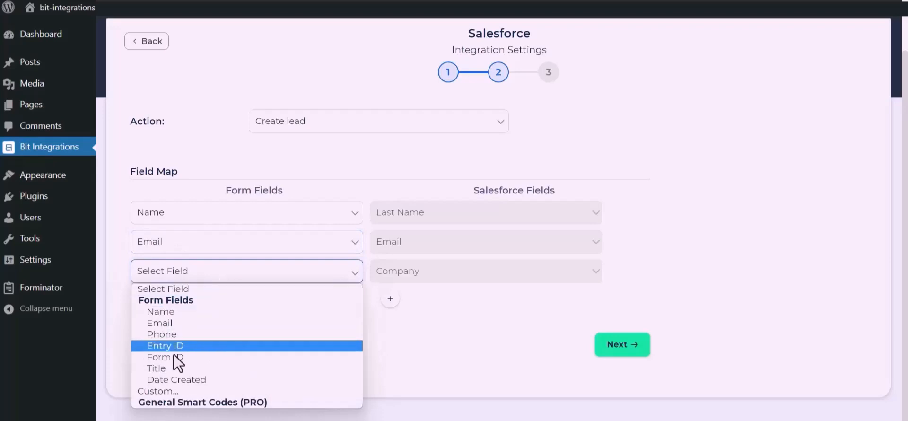
pyautogui.click(163, 391)
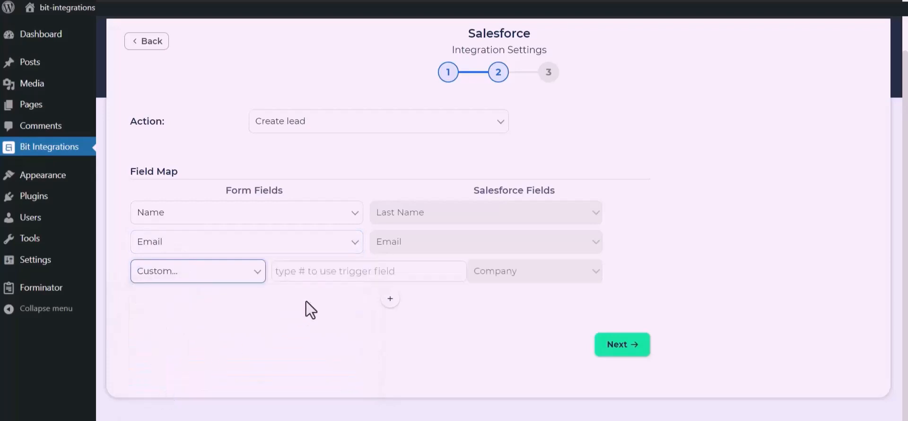
pyautogui.click(318, 278)
pyautogui.write('Bit')
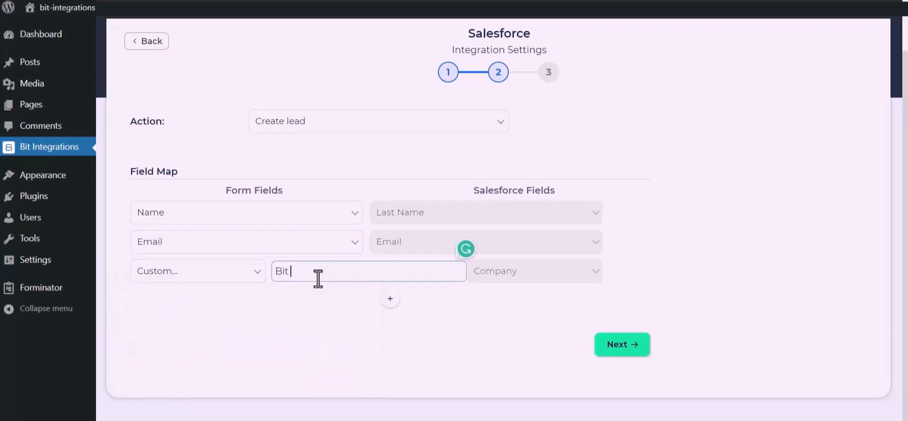
pyautogui.write(' Apps')
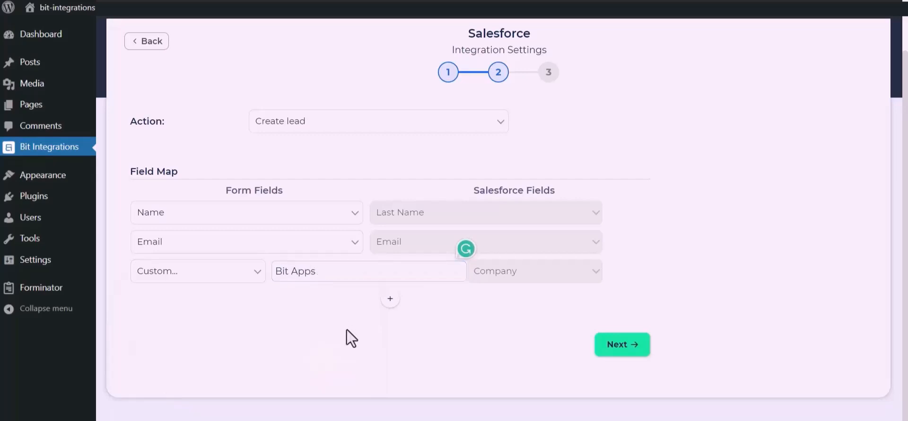
pyautogui.moveTo(347, 330); pyautogui.dragTo(397, 295)
# Add a Phone to Phone mapping row and finish to reach the success step.
pyautogui.click(391, 298)
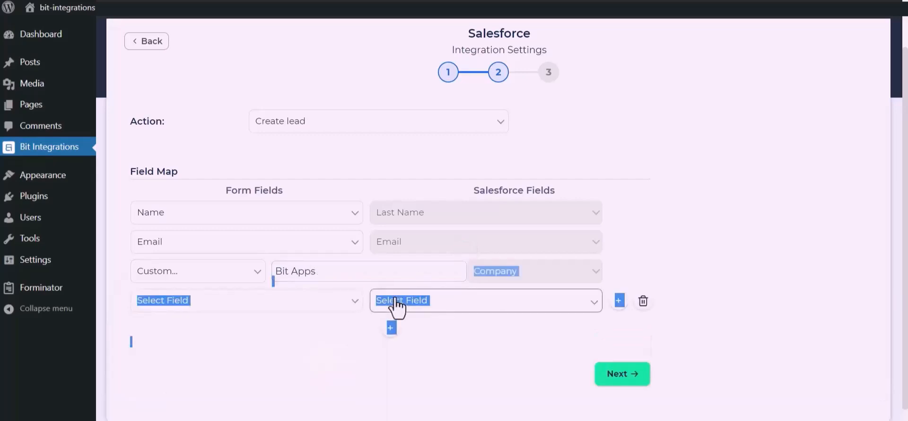
pyautogui.click(295, 306)
pyautogui.click(164, 362)
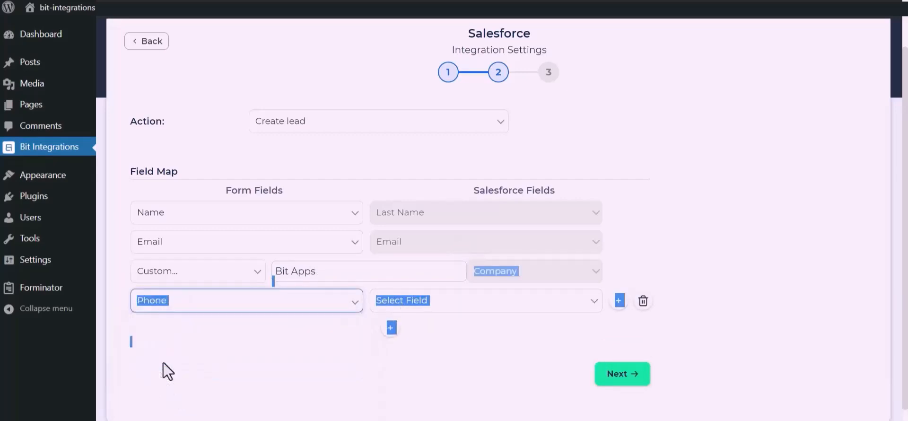
pyautogui.click(492, 308)
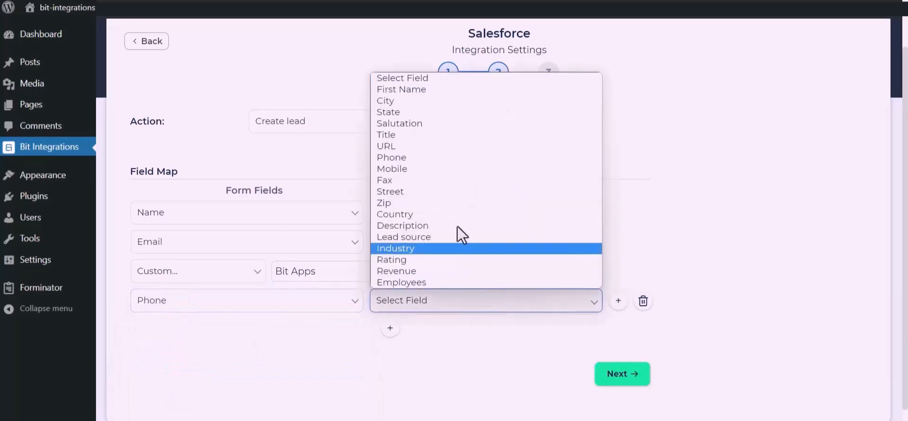
pyautogui.click(404, 163)
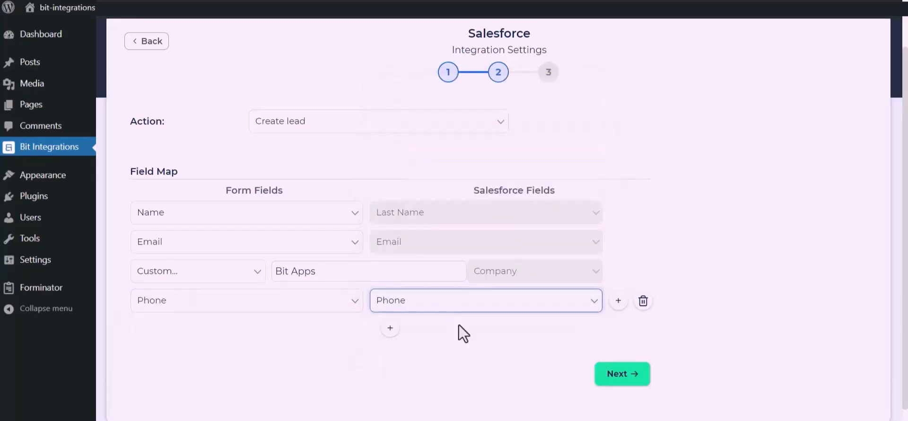
pyautogui.click(624, 376)
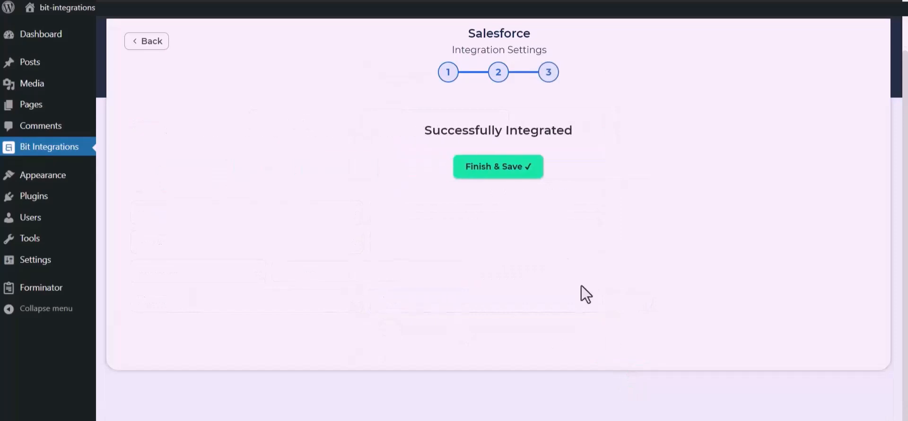
# Save the integration and enter 'Bit Integrati' as the contact form's First Name.
pyautogui.click(504, 170)
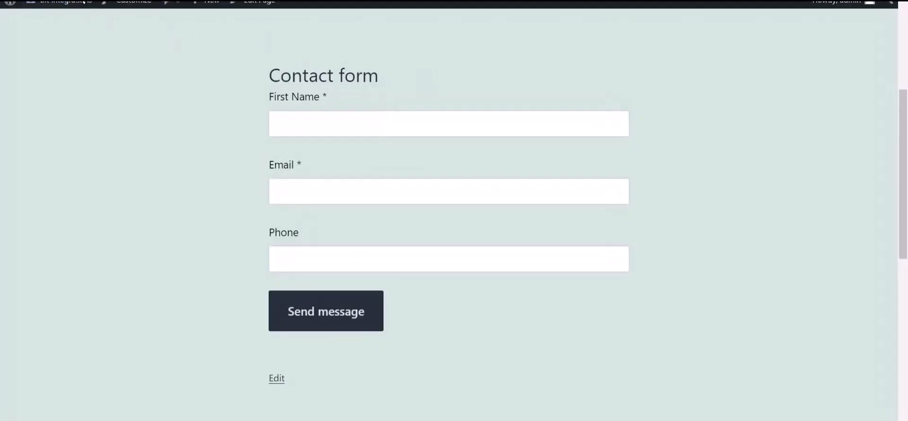
pyautogui.click(300, 128)
pyautogui.write('Bit Integrations')
# Fill in an email address and a phone number, then submit the contact form.
pyautogui.click(302, 194)
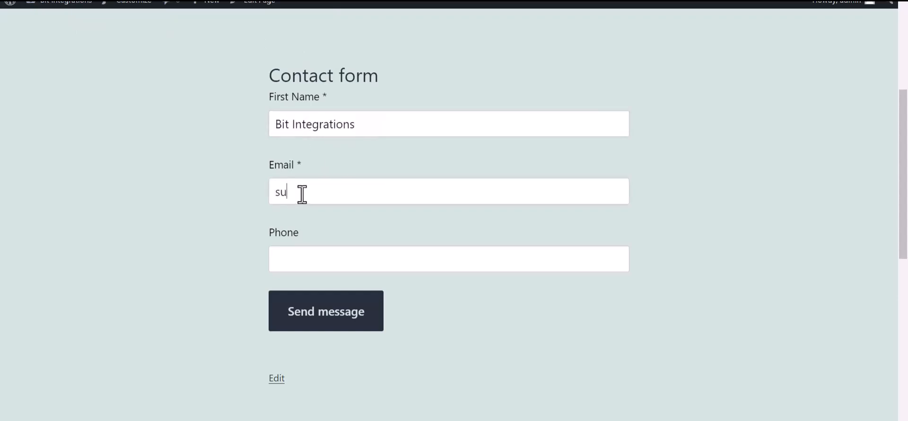
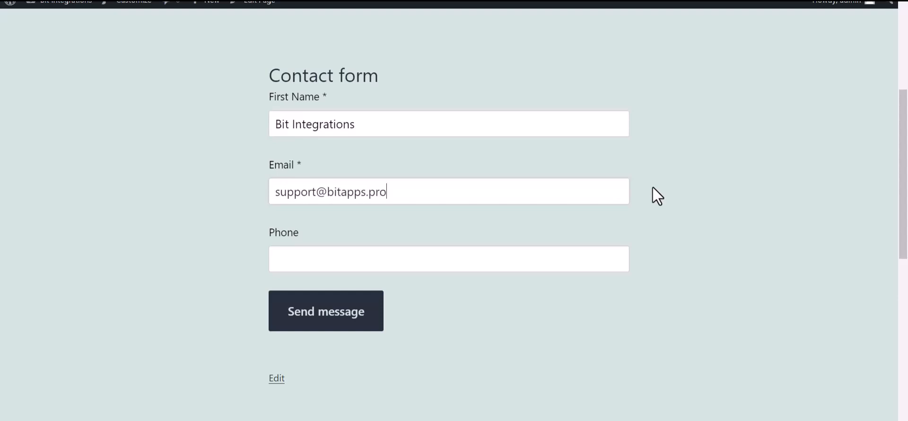
pyautogui.click(361, 264)
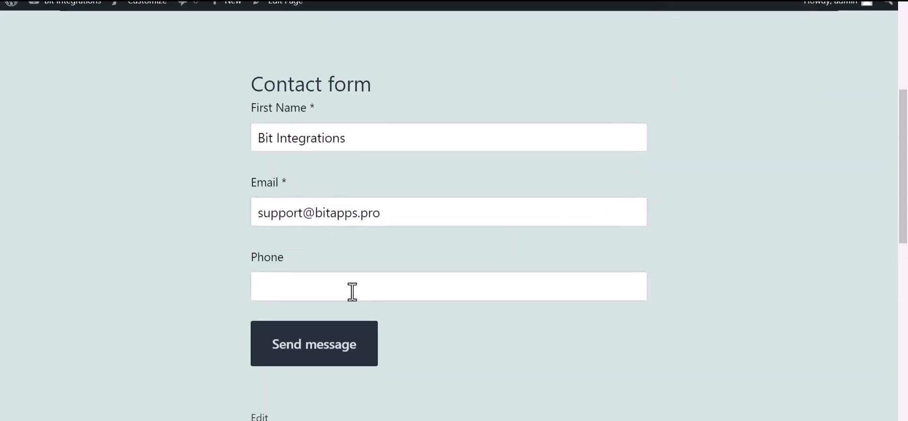
pyautogui.write('444555666')
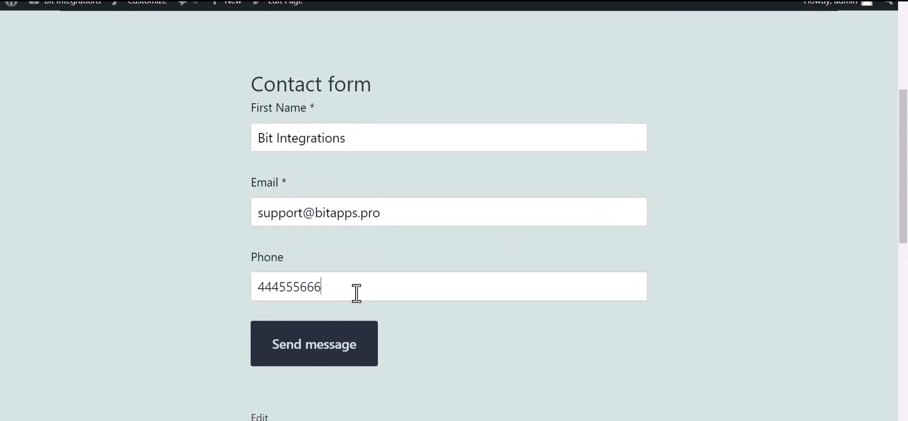
pyautogui.click(373, 356)
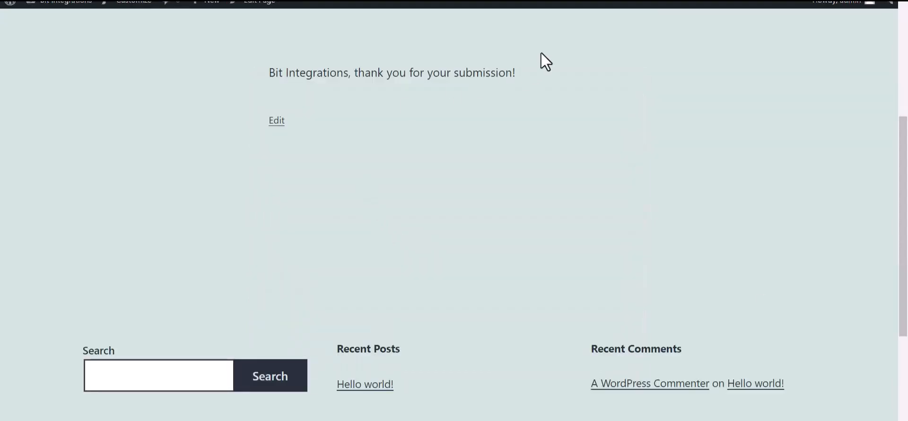
pyautogui.moveTo(515, 74); pyautogui.dragTo(358, 77)
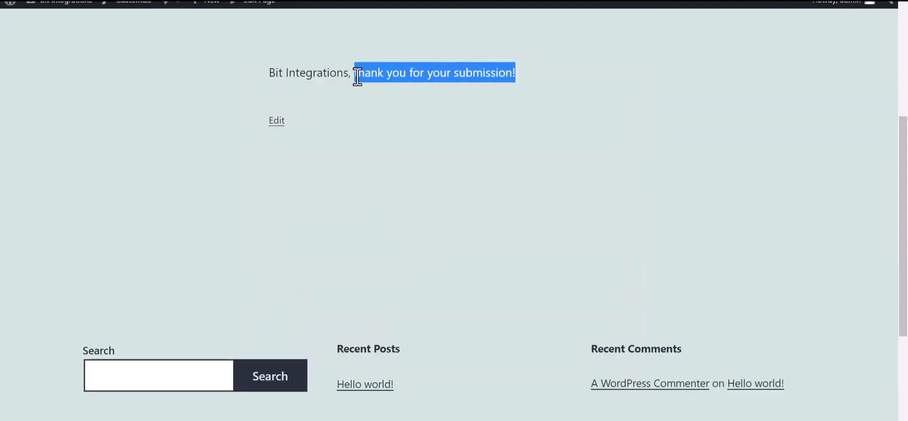
pyautogui.click(394, 169)
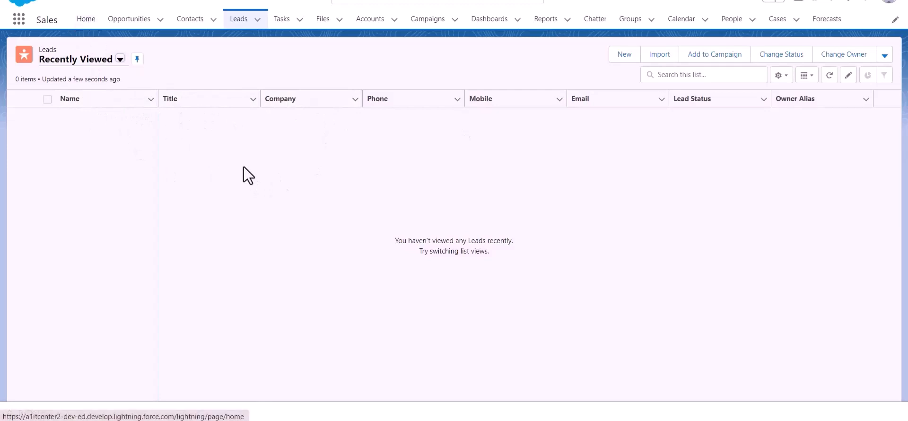
# Refresh the Salesforce Leads list to show the new Bit Integrations lead from Bit Apps.
pyautogui.click(240, 21)
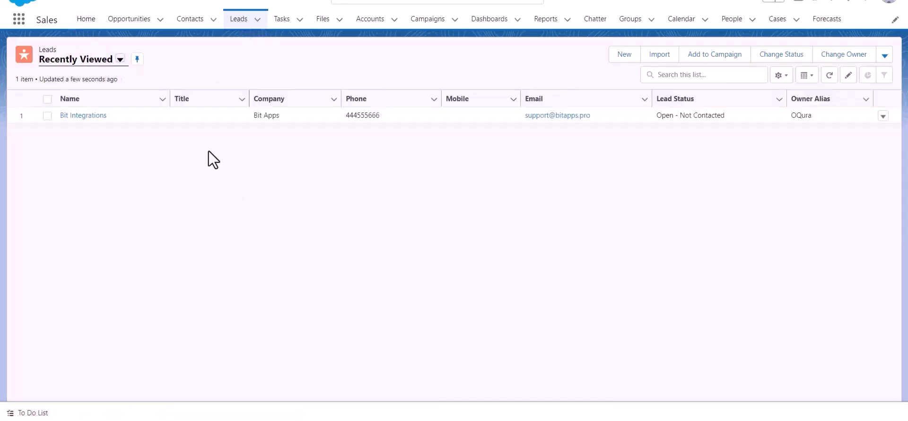